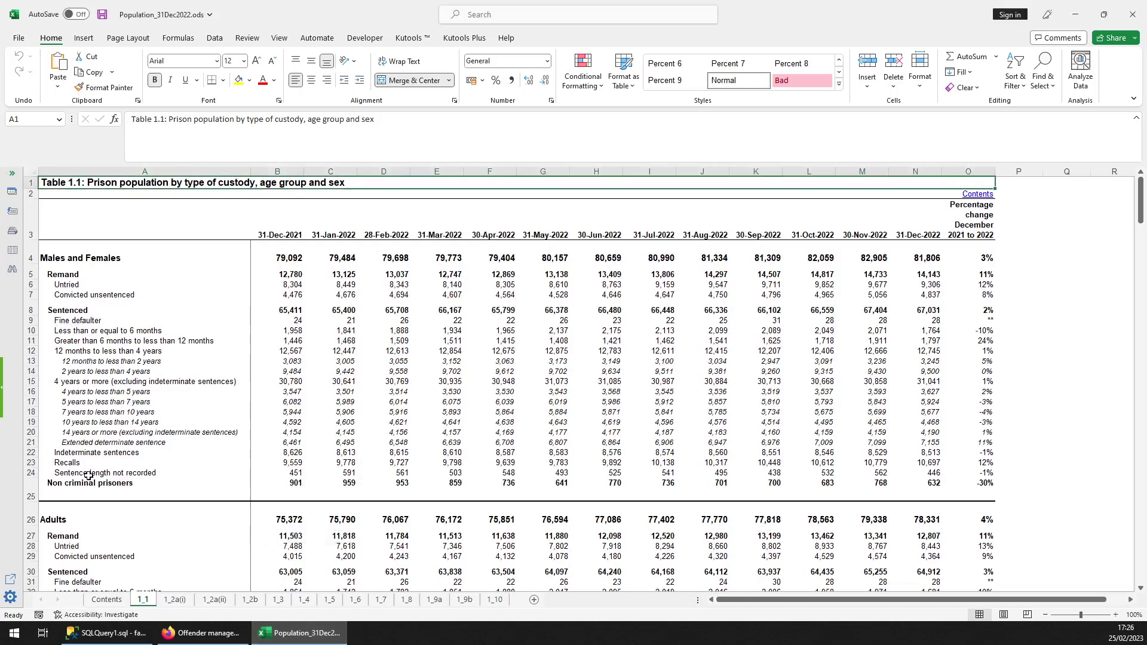
# - Browse the worksheets one after another from 1_2a(ii) through to 1_8
pyautogui.click(214, 599)
pyautogui.click(250, 599)
pyautogui.click(278, 599)
pyautogui.click(303, 599)
pyautogui.click(329, 599)
pyautogui.click(353, 600)
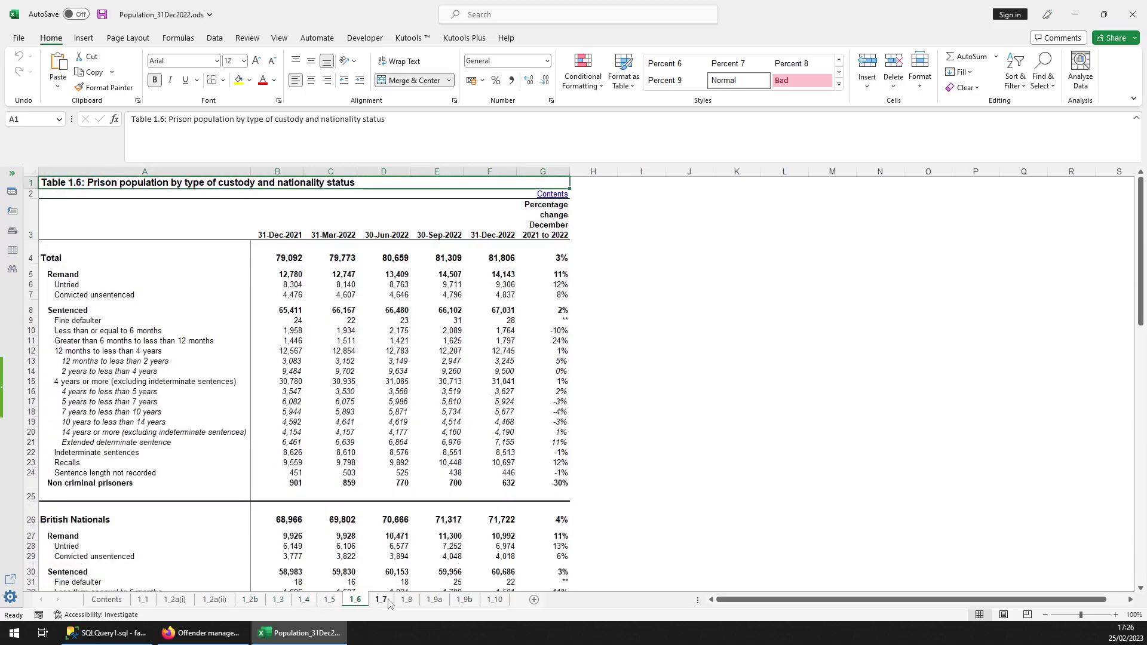
pyautogui.click(380, 600)
pyautogui.click(407, 600)
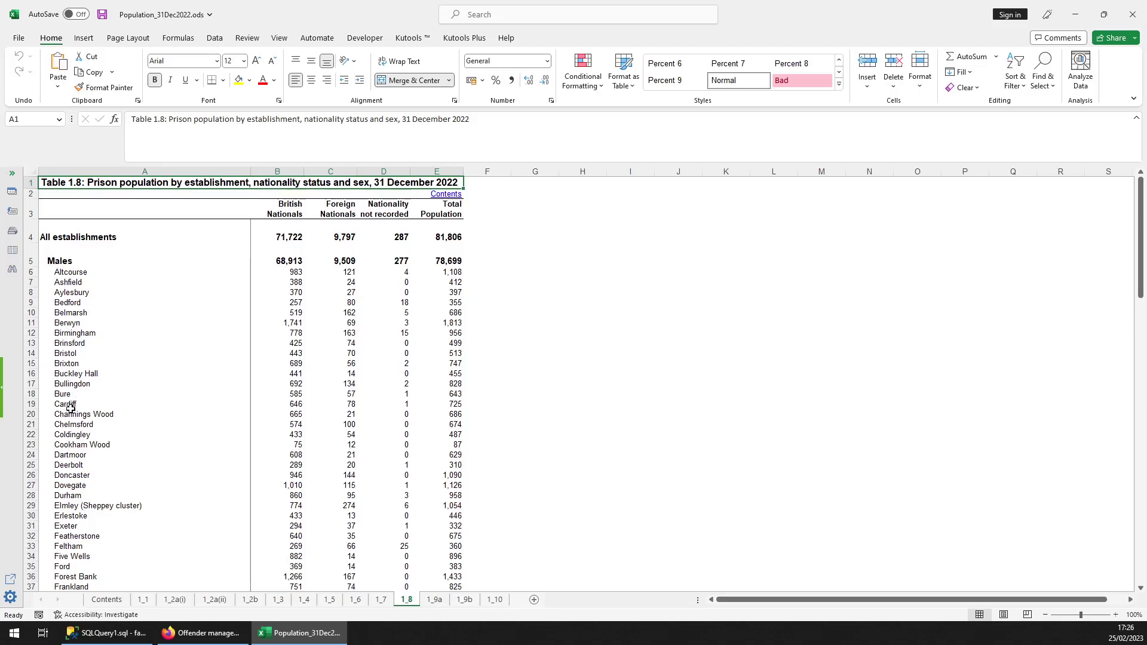
# - Examine the row labels in column A of Table 1.8, from All establishments and Males down to the individual prisons
pyautogui.click(52, 260)
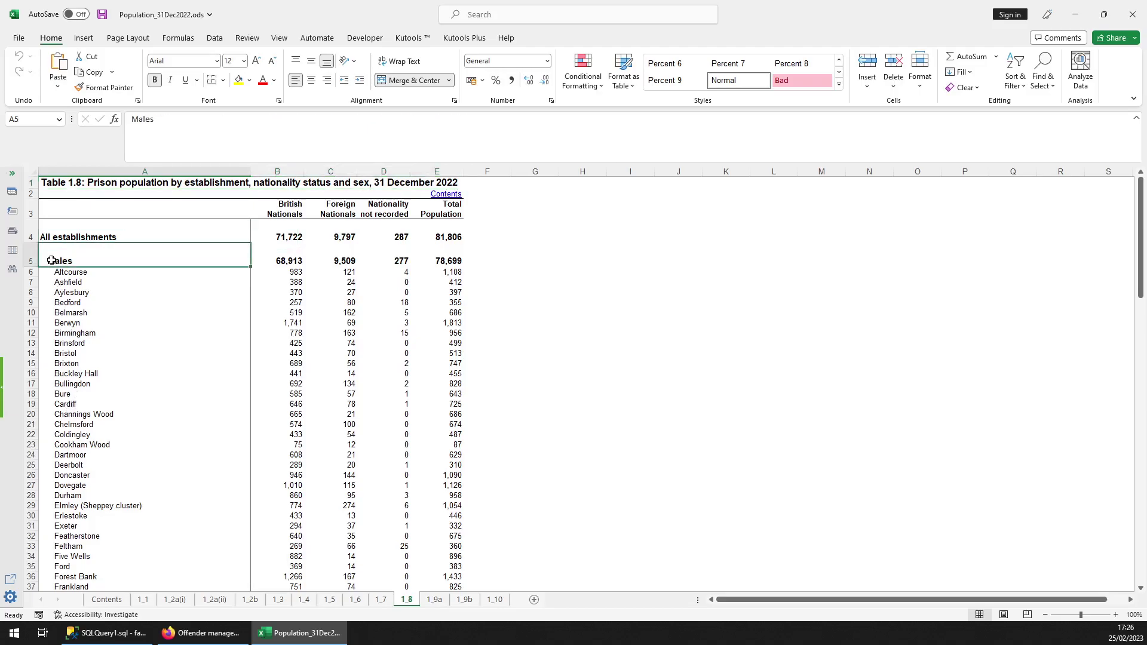
pyautogui.click(78, 173)
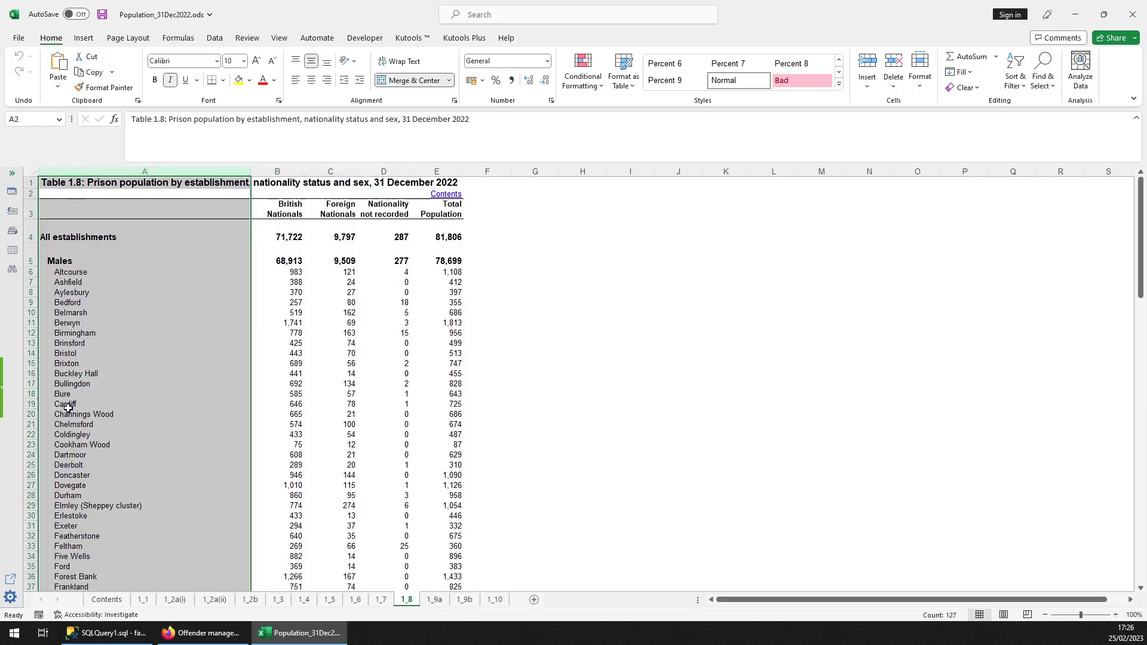
pyautogui.click(69, 276)
pyautogui.moveTo(67, 285); pyautogui.dragTo(72, 443)
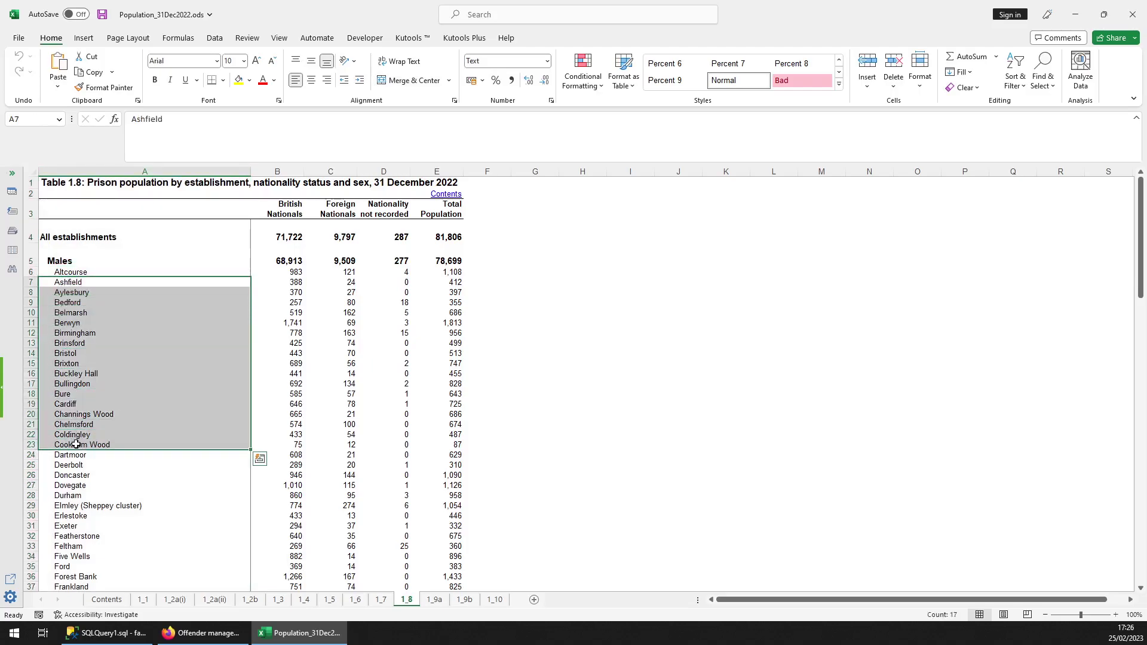
pyautogui.click(53, 261)
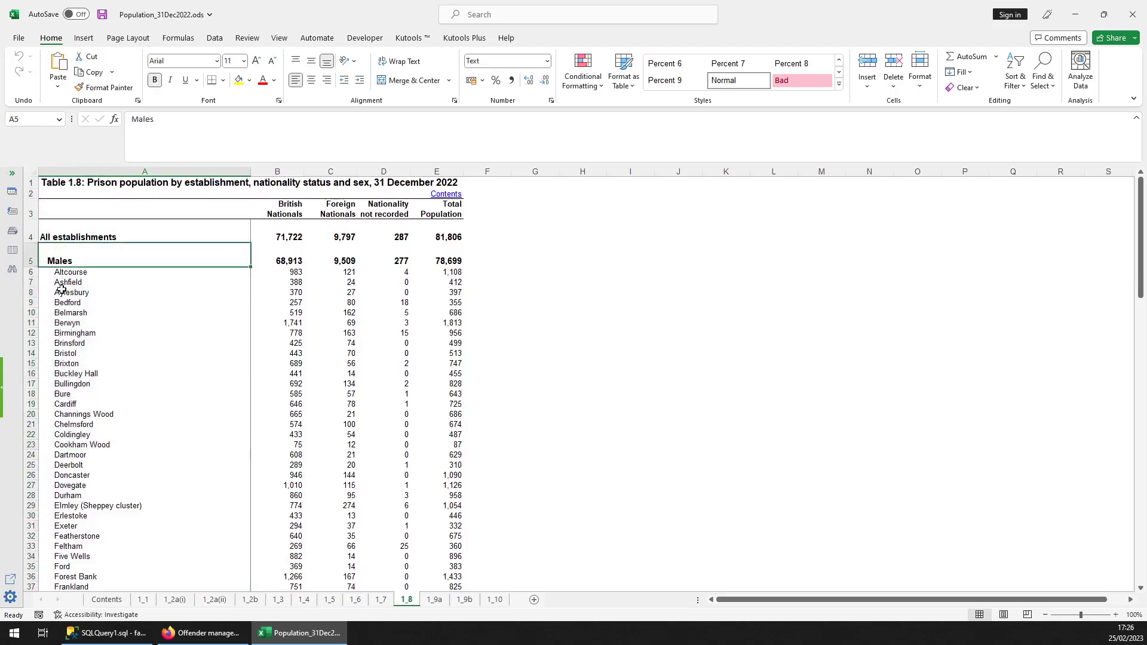
pyautogui.click(61, 236)
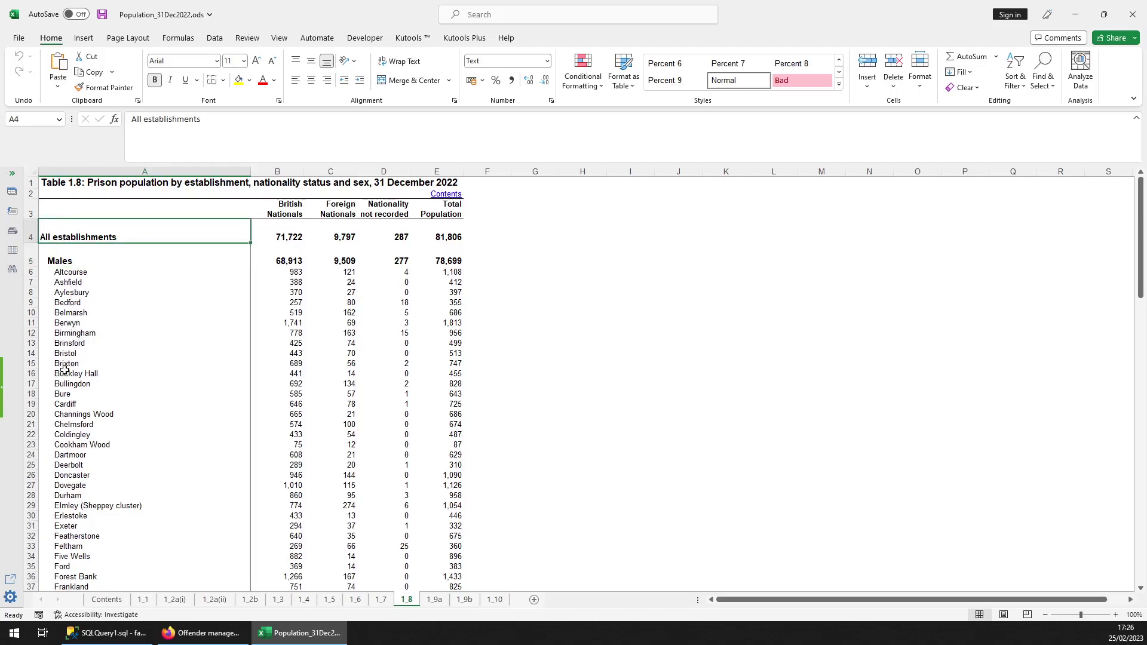
pyautogui.scroll(-7, 64, 369)
pyautogui.scroll(7, 63, 382)
# - Inspect the alignment indent in the cell formatting of the Birmingham label, leaving it as is
pyautogui.rightClick(62, 336)
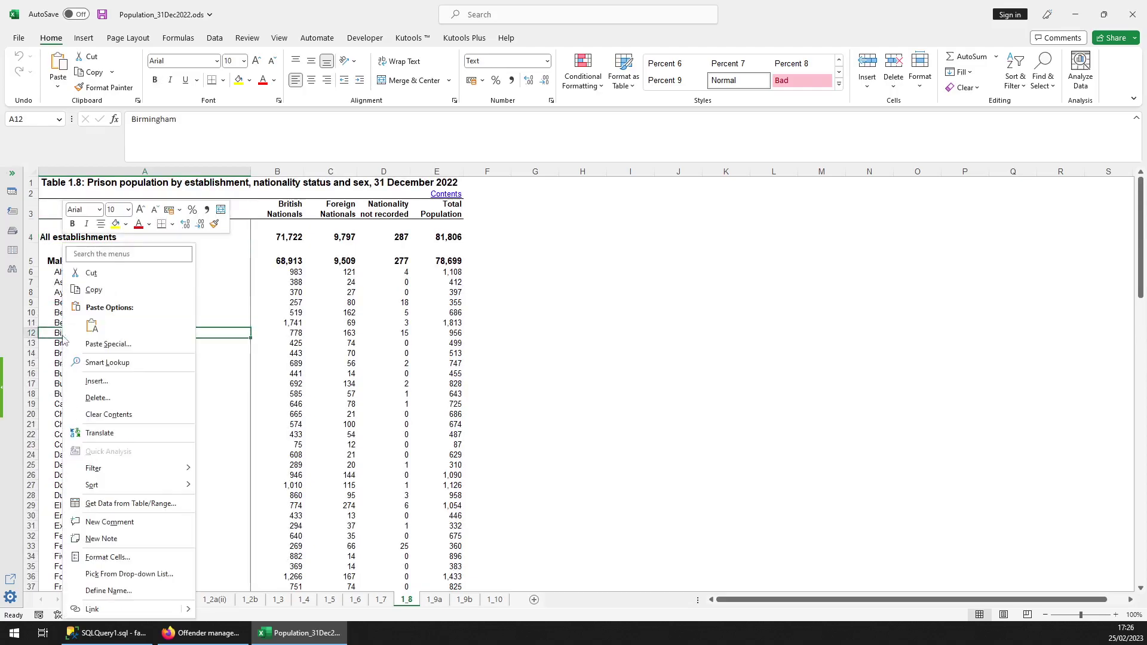
pyautogui.click(112, 557)
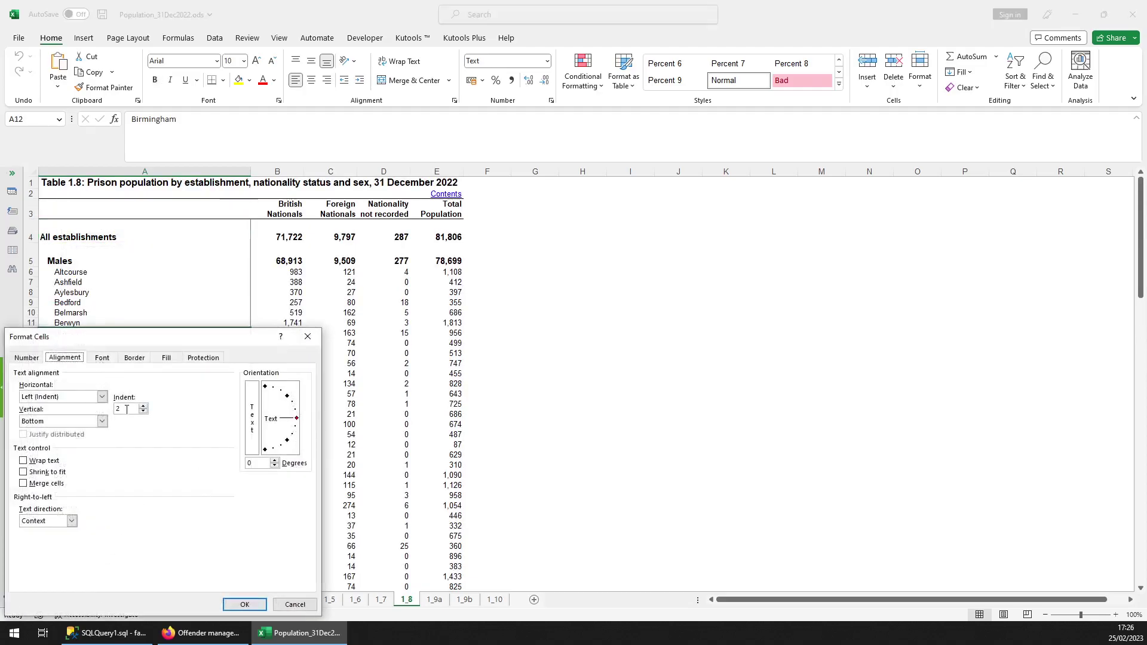
pyautogui.moveTo(97, 339); pyautogui.dragTo(484, 249)
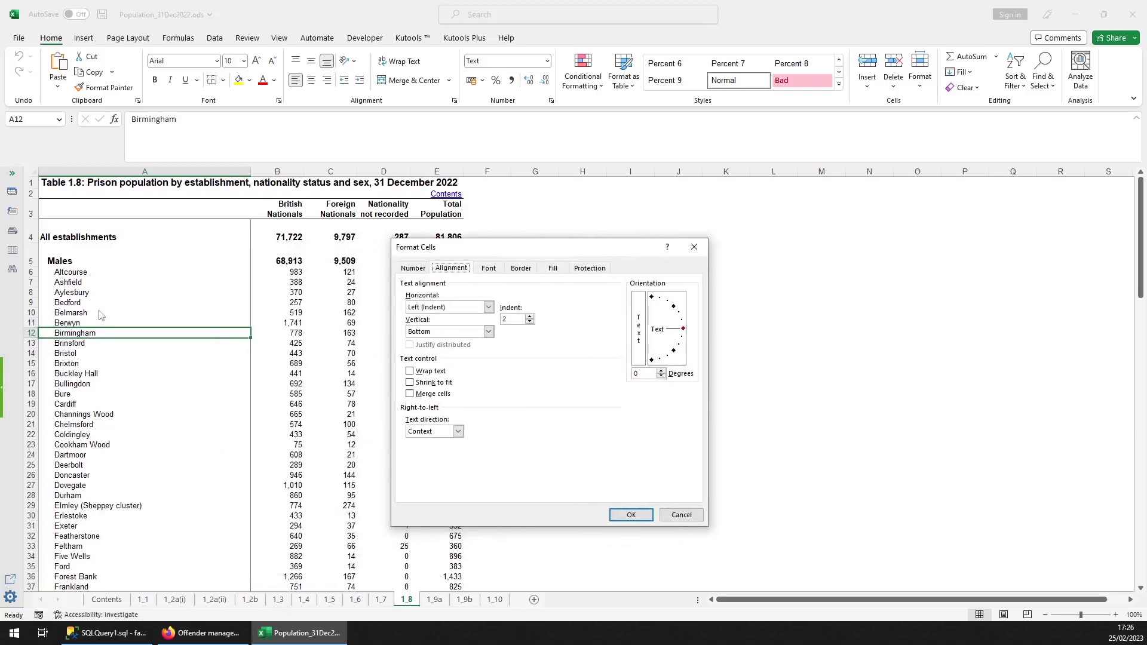
pyautogui.click(681, 514)
# - Inspect the alignment indent of the Males heading cell in its cell formatting, without changing it
pyautogui.click(70, 259)
pyautogui.rightClick(70, 259)
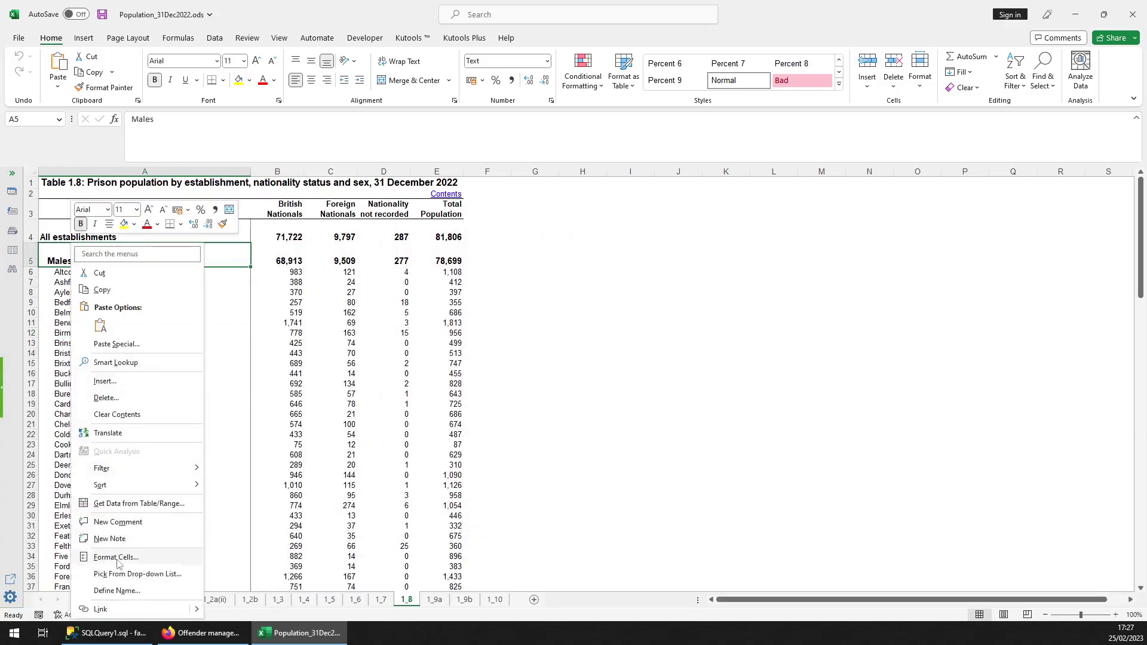
pyautogui.click(99, 557)
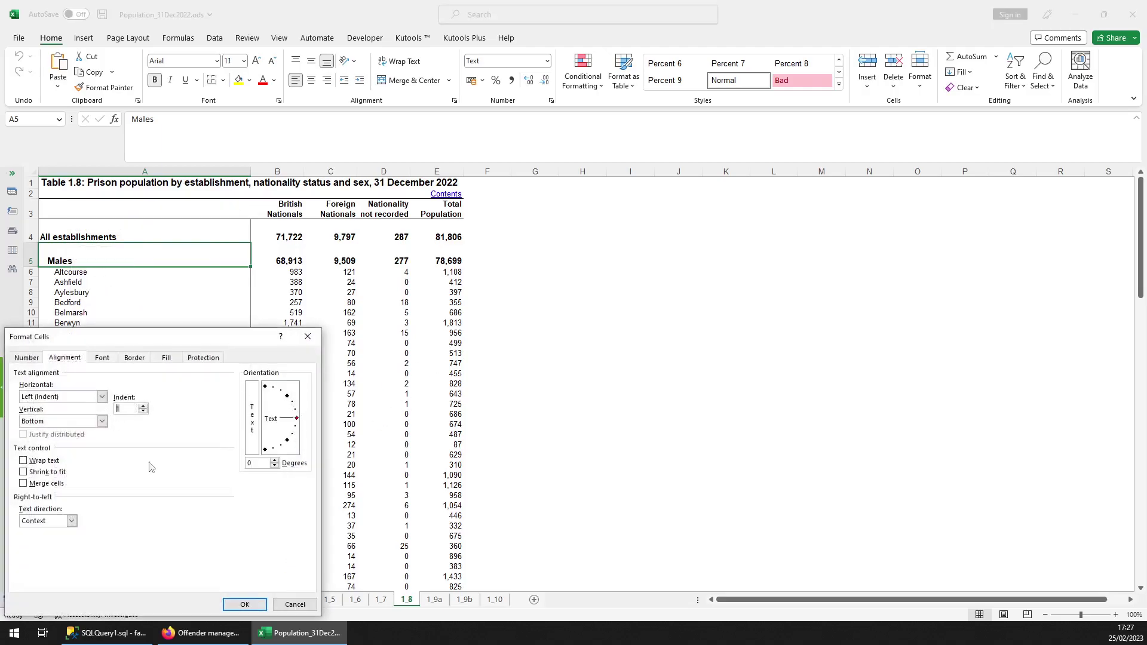
pyautogui.click(294, 604)
# - Inspect the alignment indent of the All establishments cell, then return to the prison names in column A
pyautogui.click(101, 230)
pyautogui.rightClick(101, 231)
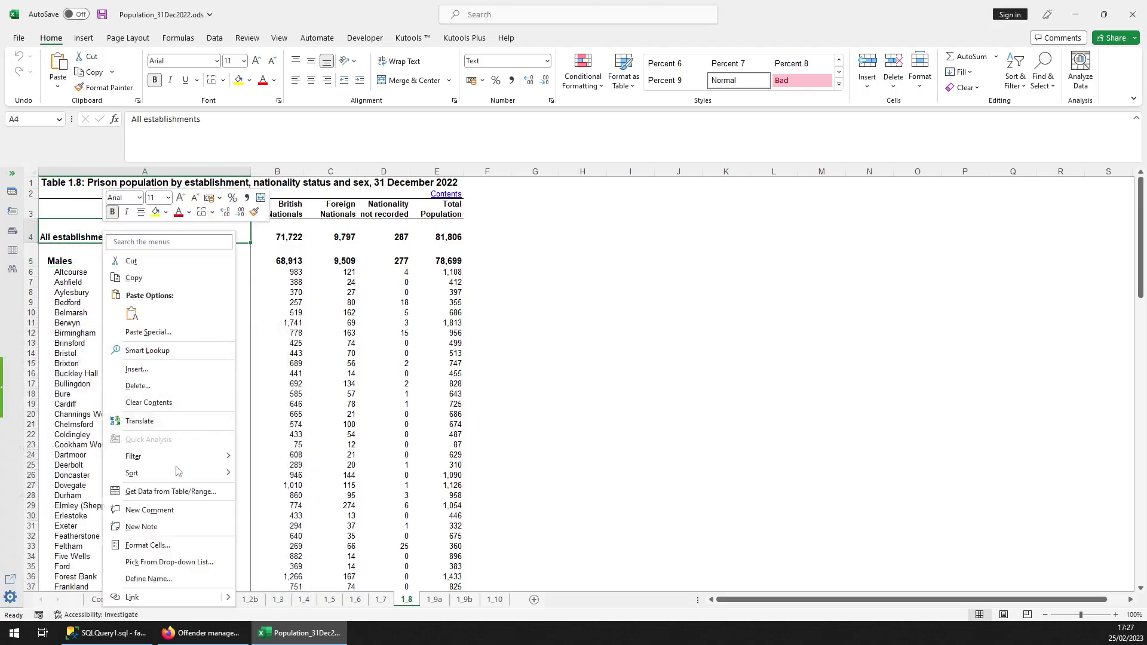
pyautogui.click(172, 552)
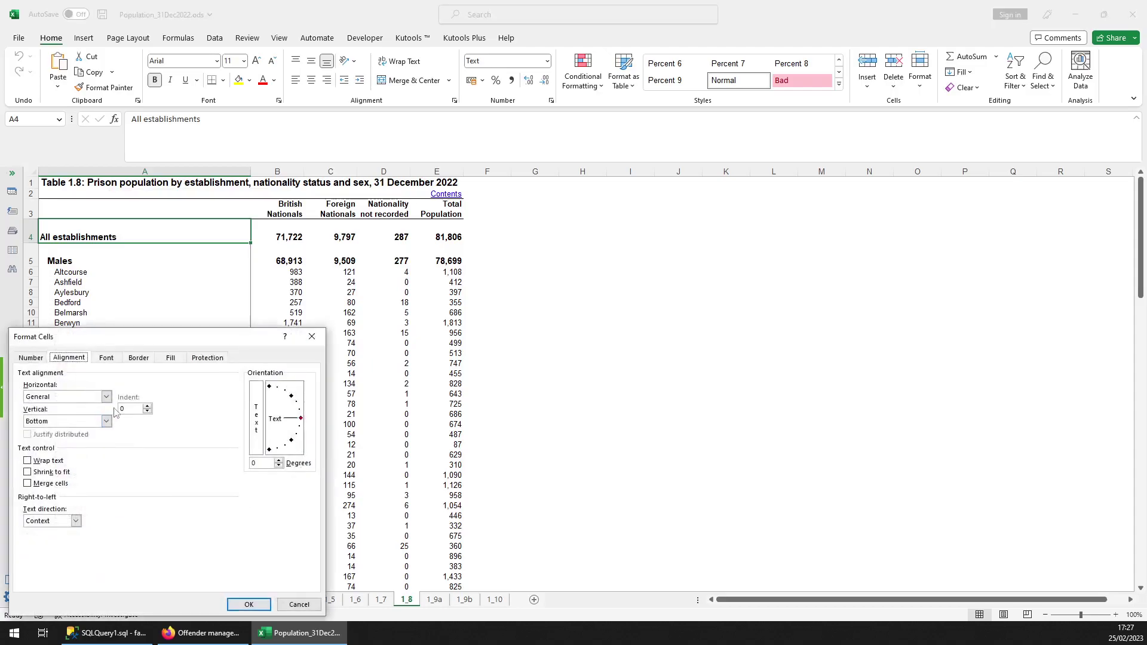
pyautogui.click(294, 604)
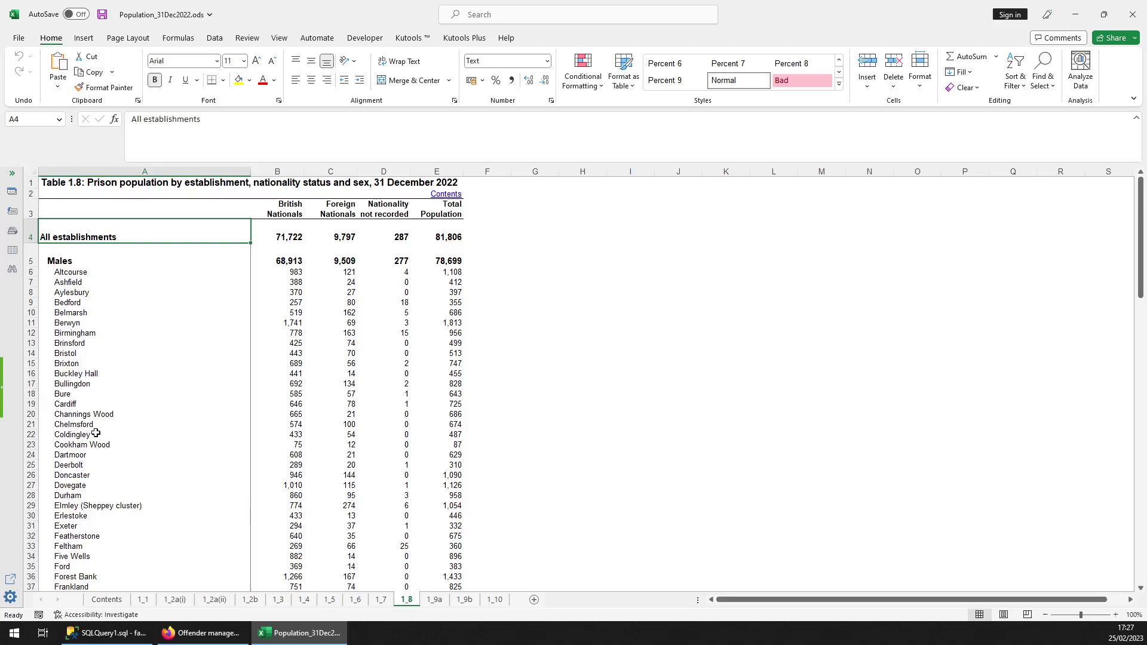
pyautogui.click(76, 321)
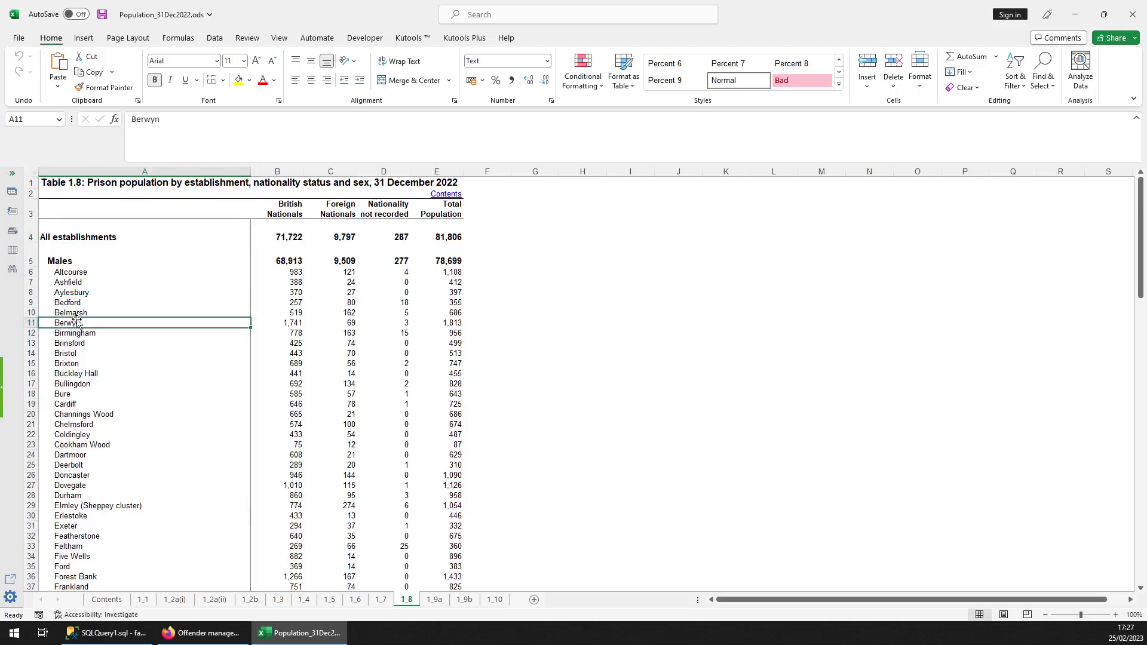
# - Examine how individual nationalities are listed beneath the regional totals on sheet 1_7, glancing at sheet 1_6 for comparison
pyautogui.click(381, 599)
pyautogui.scroll(-10, 64, 455)
pyautogui.scroll(-20, 64, 460)
pyautogui.scroll(-18, 64, 460)
pyautogui.scroll(9, 64, 459)
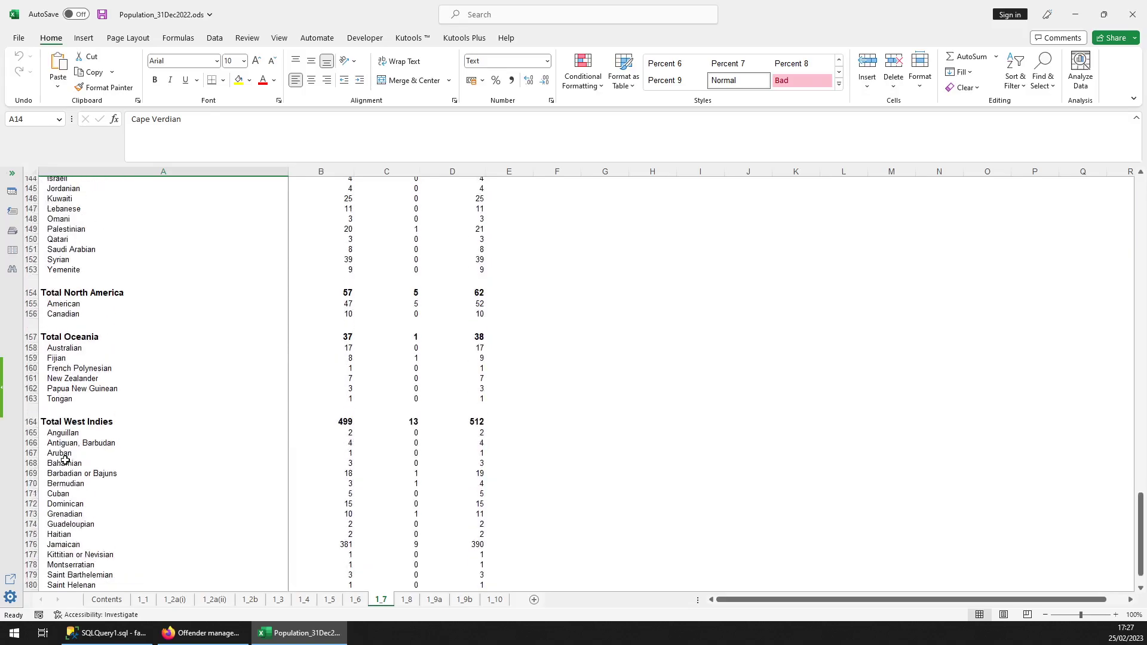
pyautogui.click(351, 600)
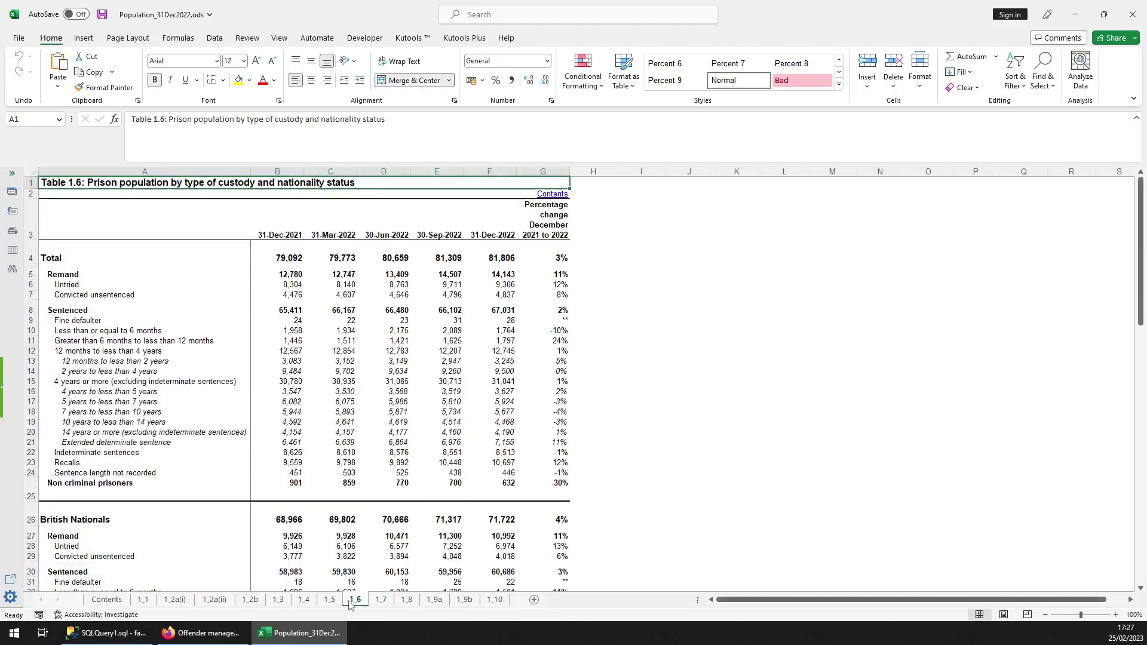
pyautogui.click(381, 600)
pyautogui.click(60, 445)
pyautogui.click(88, 535)
pyautogui.click(86, 368)
pyautogui.click(93, 261)
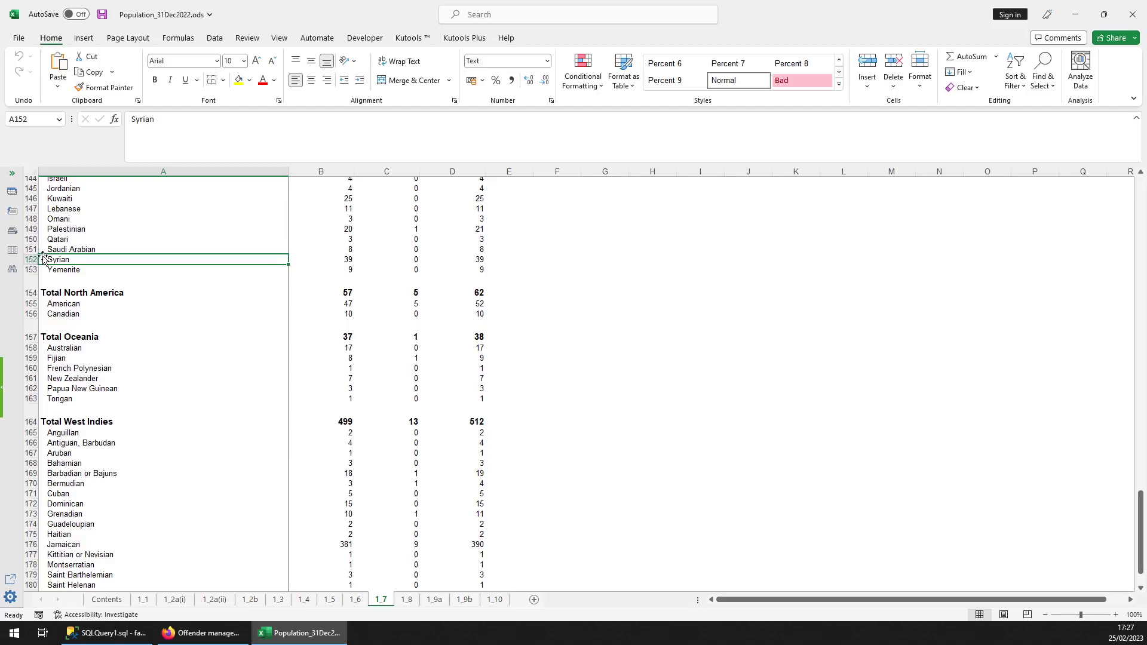
# - Review the age bands listed under each custody type on sheet 1_3, down to the end of the table
pyautogui.click(297, 600)
pyautogui.click(285, 599)
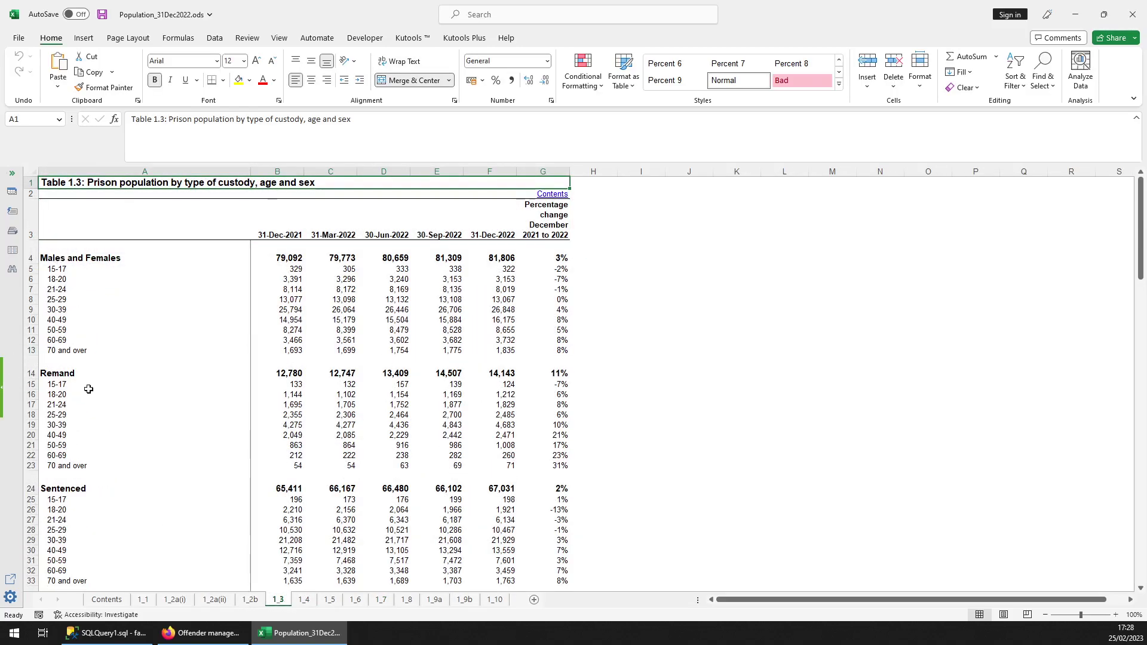
pyautogui.click(93, 310)
pyautogui.scroll(-6, 131, 505)
pyautogui.scroll(-13, 131, 505)
pyautogui.scroll(-15, 131, 506)
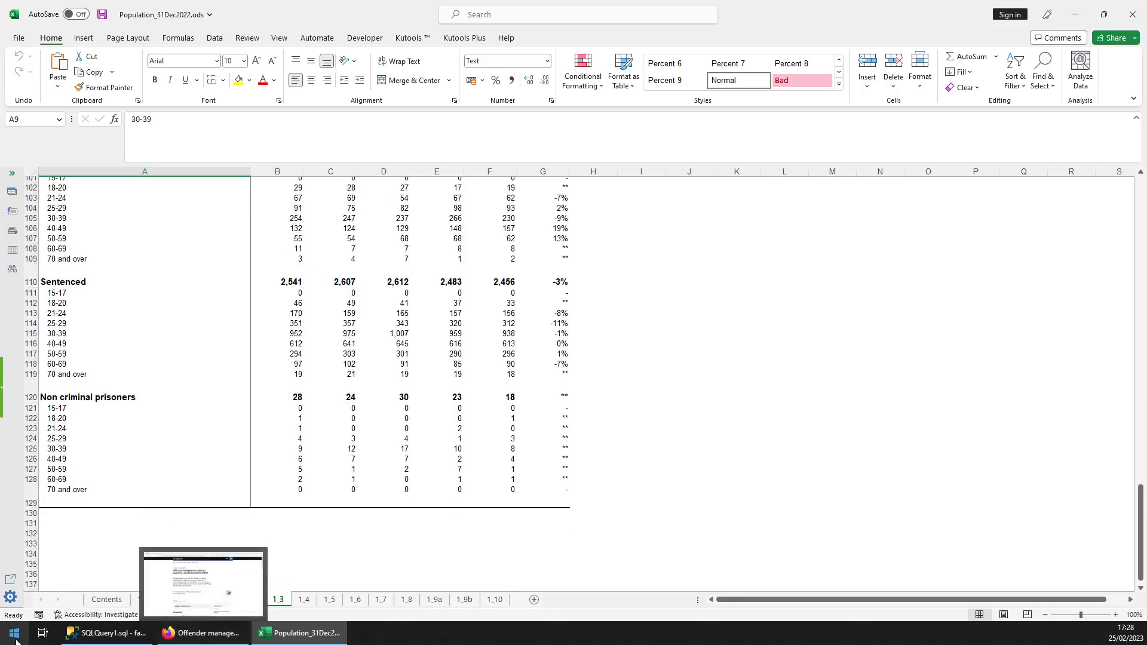
# - Switch to SQL Server Management Studio, widen the Table_Description column and highlight the three Offender_Mgmt_Stats tables that are not discontinued
pyautogui.click(107, 633)
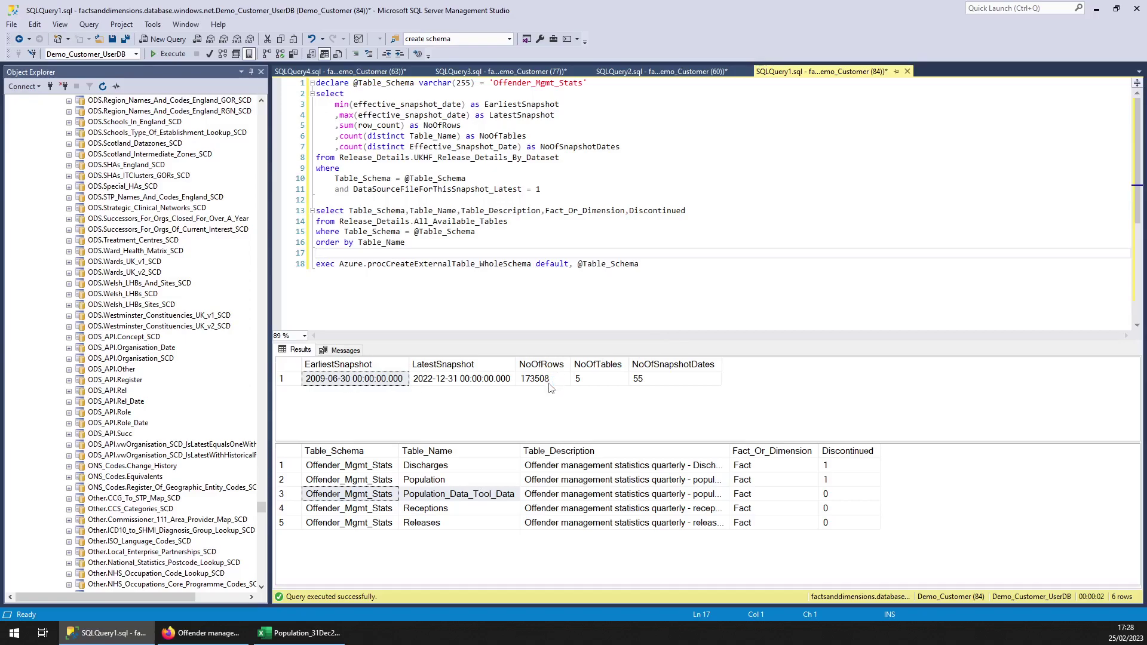
pyautogui.doubleClick(728, 451)
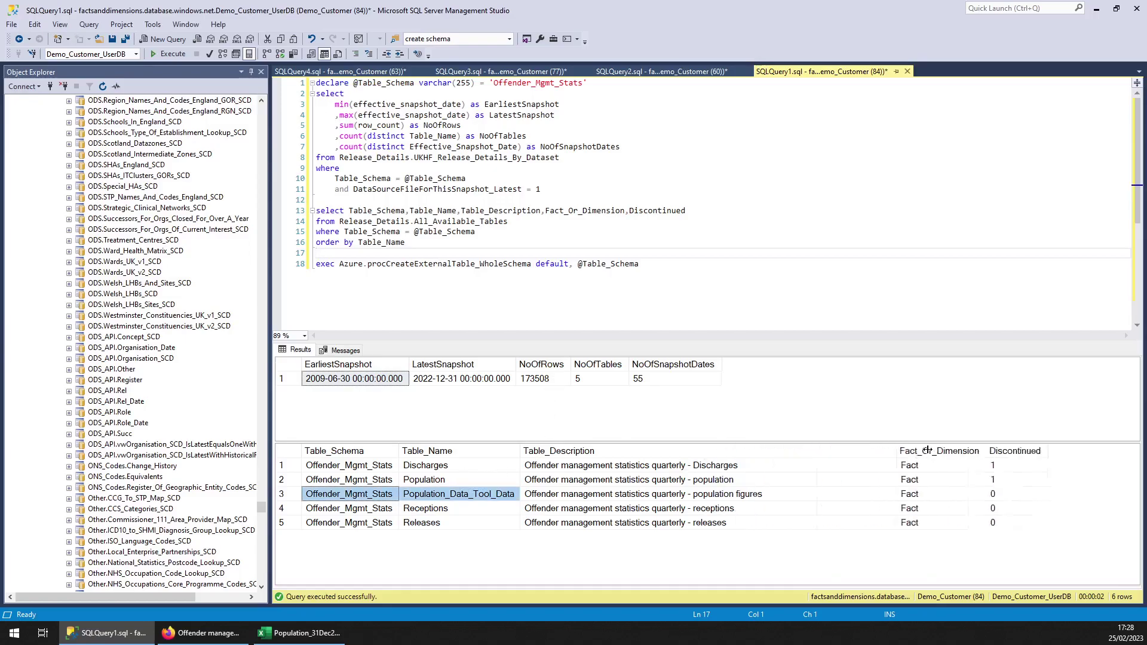
pyautogui.moveTo(1036, 500); pyautogui.dragTo(1040, 532)
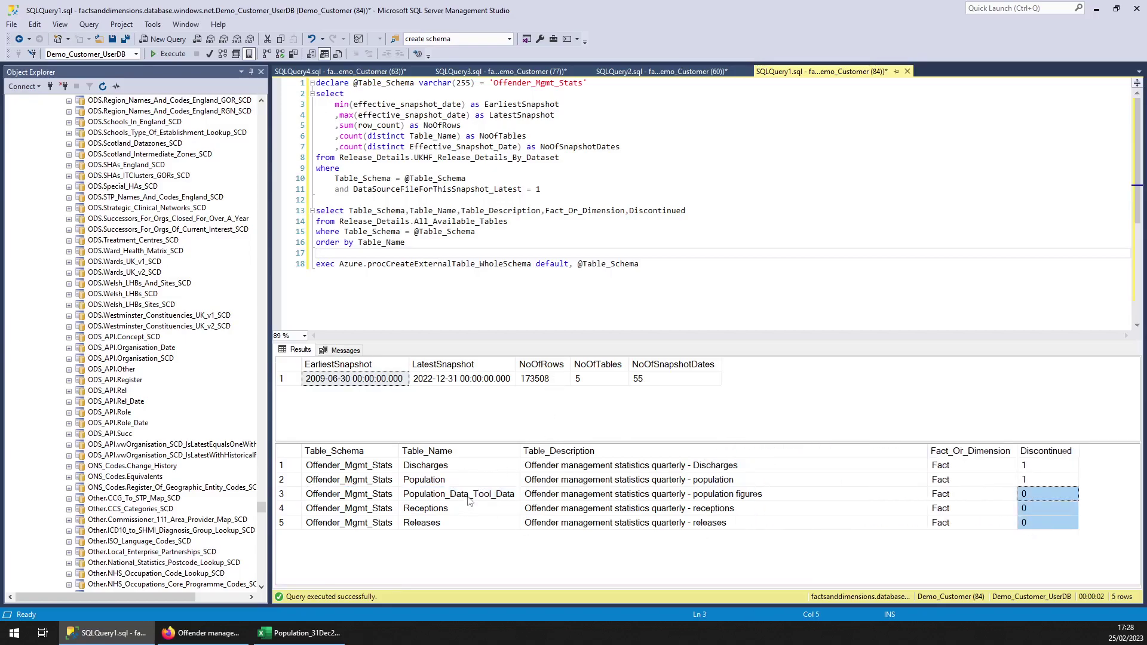
pyautogui.moveTo(469, 500); pyautogui.dragTo(478, 525)
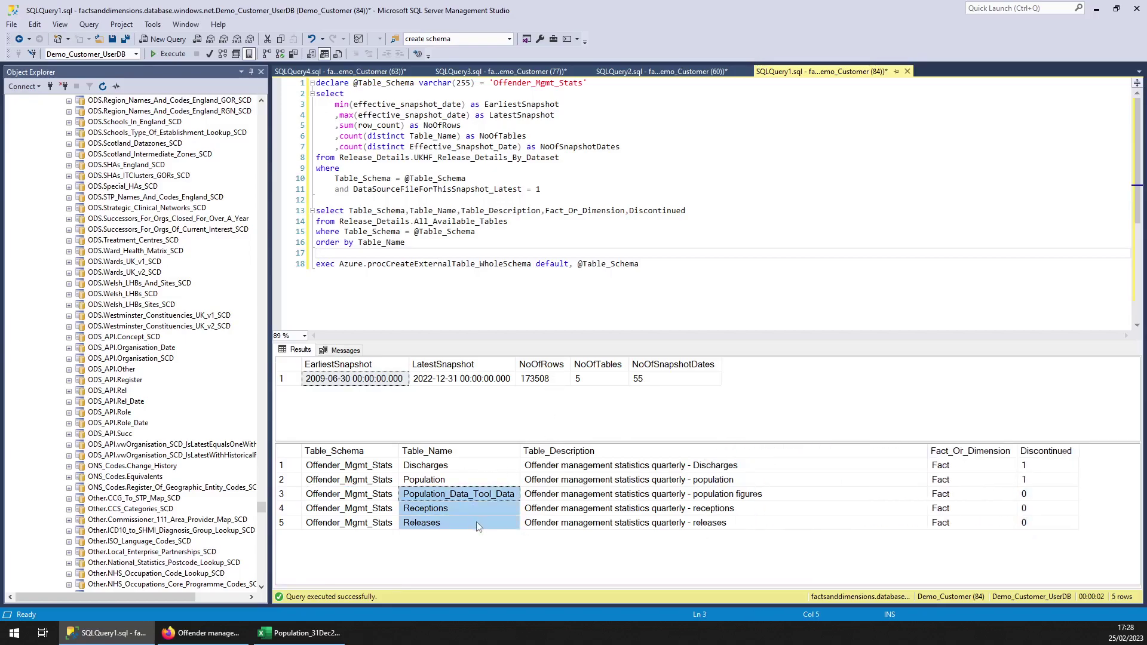
# - Show the Population_Data_Tool_Data1 query results and widen the distinct View and Age_Custody_Nationality_Offence_Group columns
pyautogui.click(707, 71)
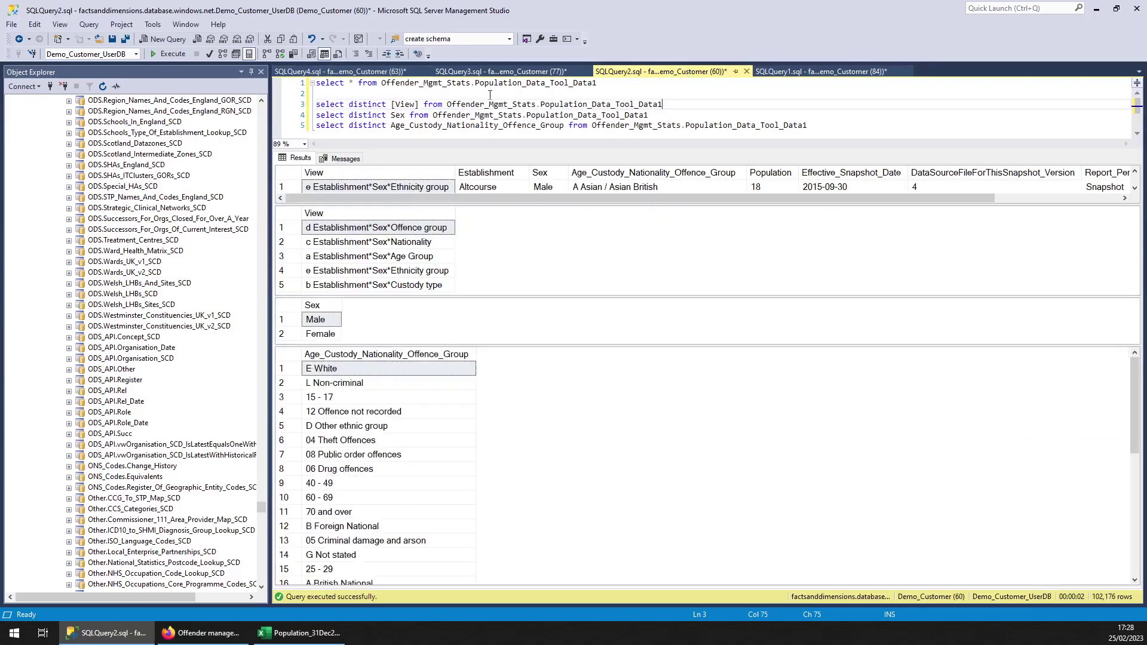
pyautogui.moveTo(454, 215); pyautogui.dragTo(576, 216)
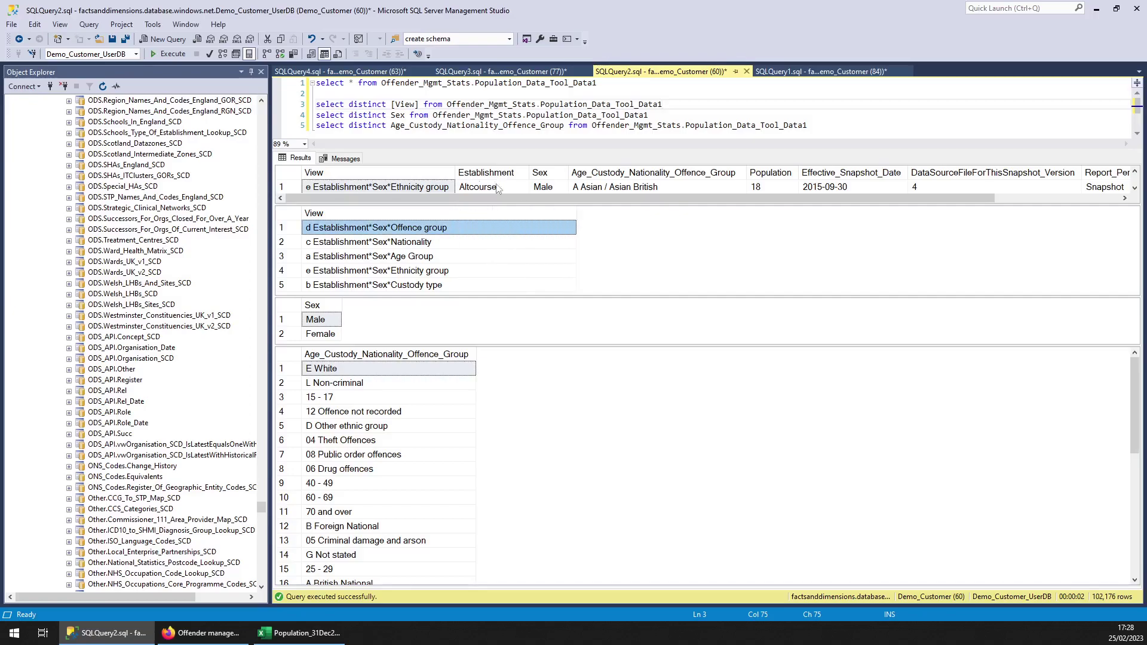
pyautogui.click(293, 189)
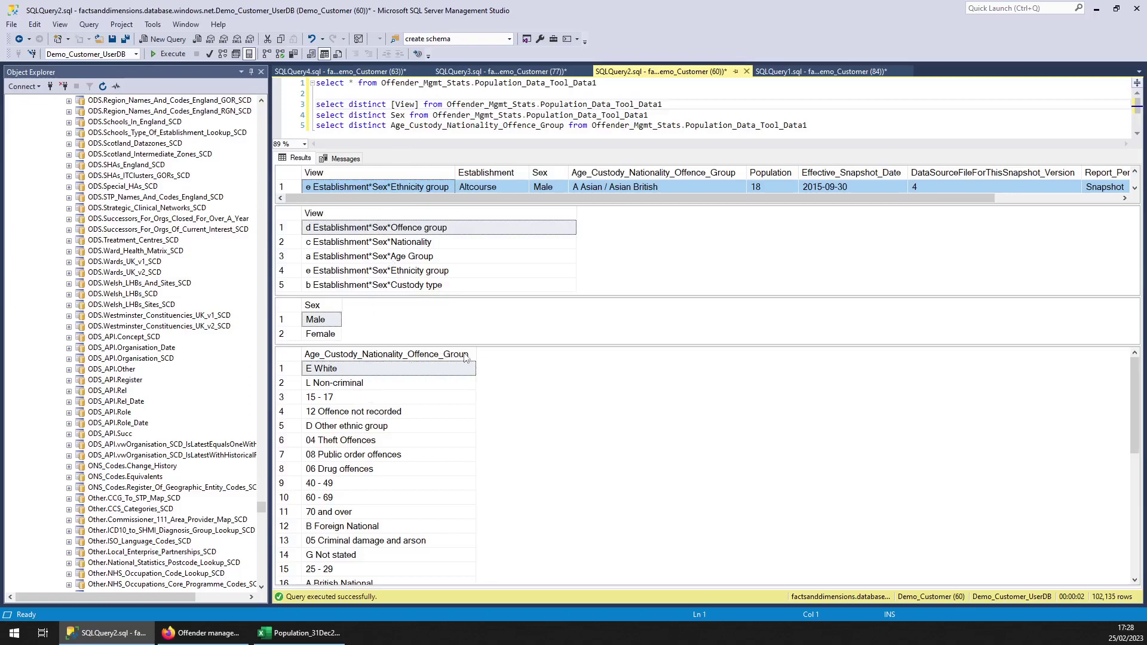
pyautogui.moveTo(475, 354); pyautogui.dragTo(535, 360)
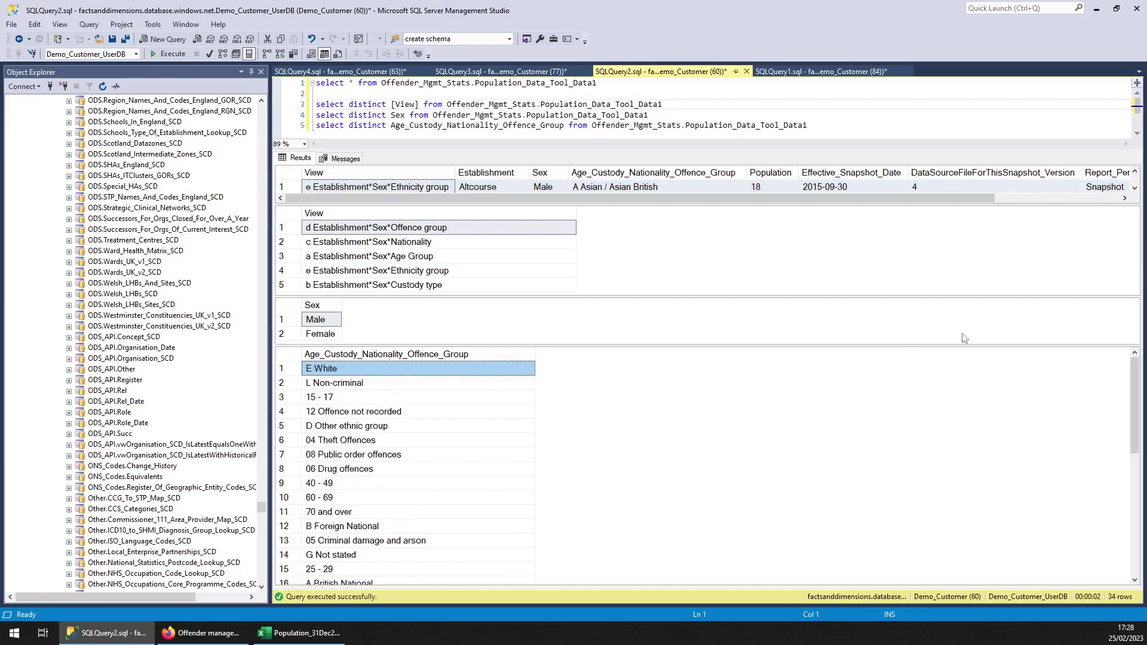
# - Shrink the distinct View and Sex result grids to one row each to enlarge the Age_Custody_Nationality_Offence_Group list
pyautogui.moveTo(949, 297); pyautogui.dragTo(948, 237)
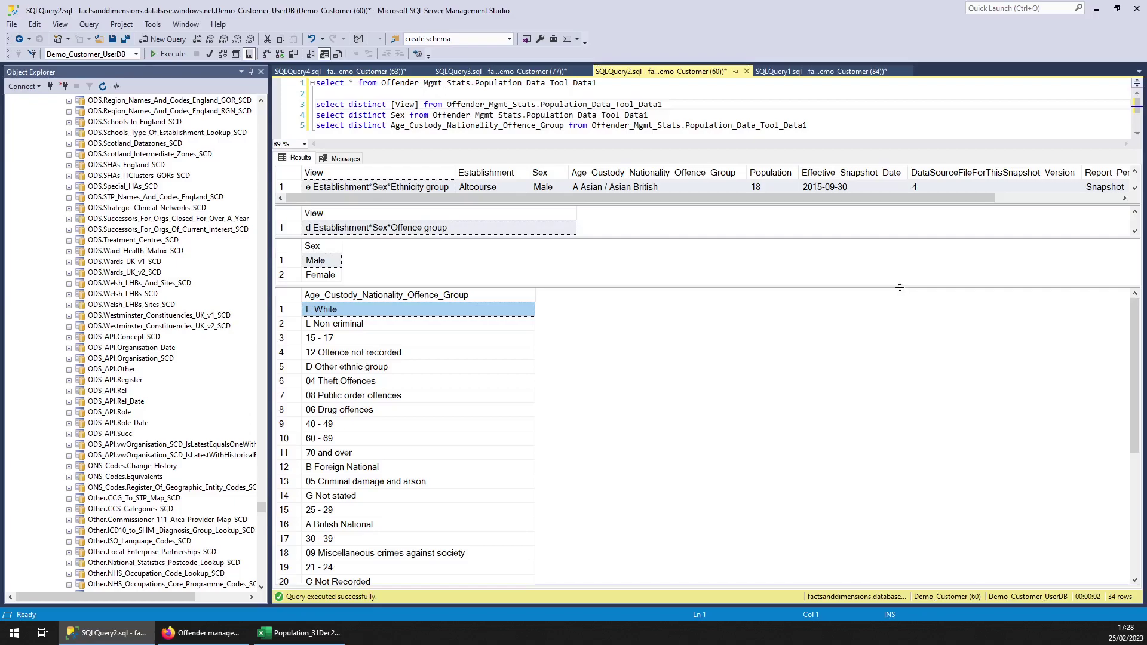
pyautogui.moveTo(899, 287); pyautogui.dragTo(899, 272)
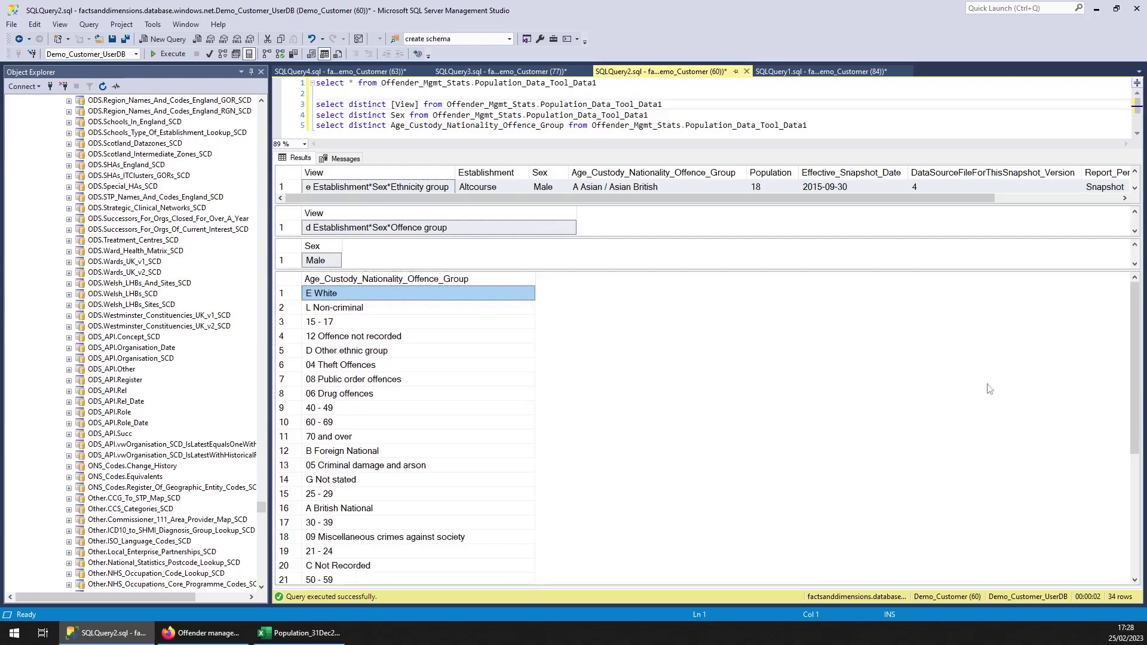
pyautogui.click(1134, 559)
# - Show the Receptions1 query results and look through the distinct table titles down to the Table 2.2a entries
pyautogui.click(510, 70)
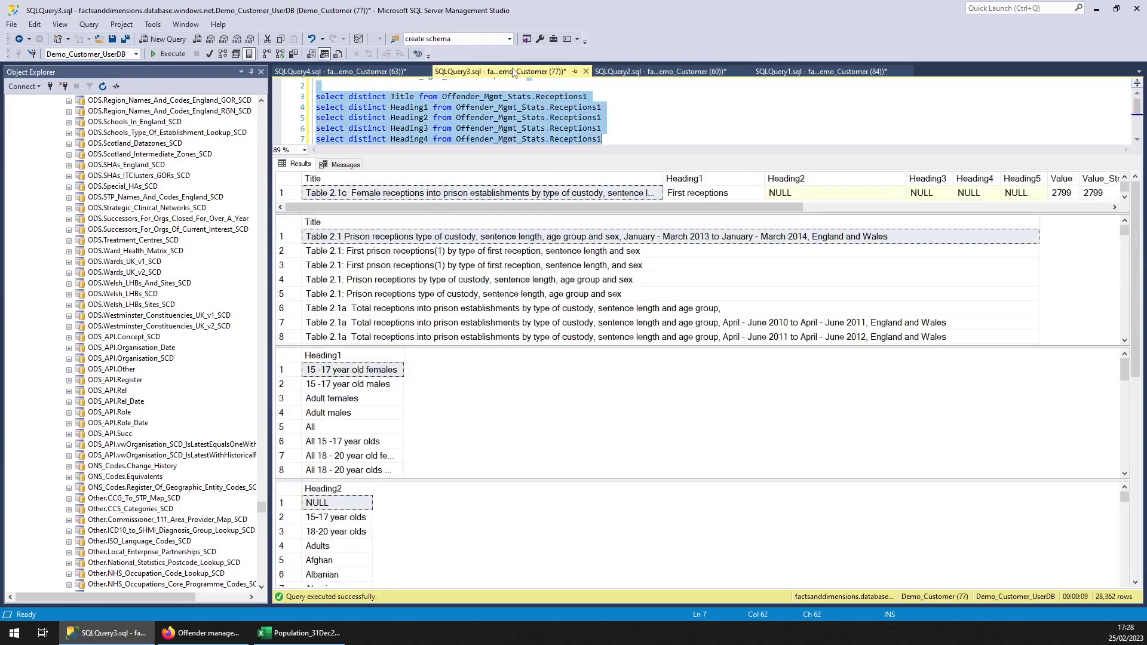
pyautogui.click(700, 122)
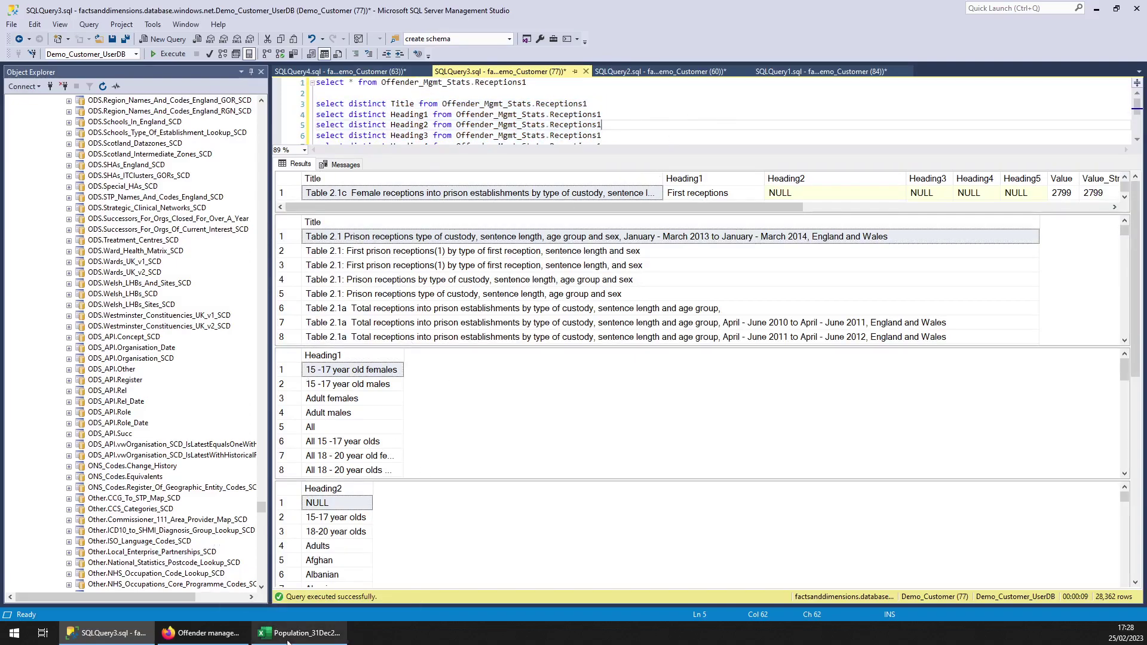
pyautogui.click(525, 279)
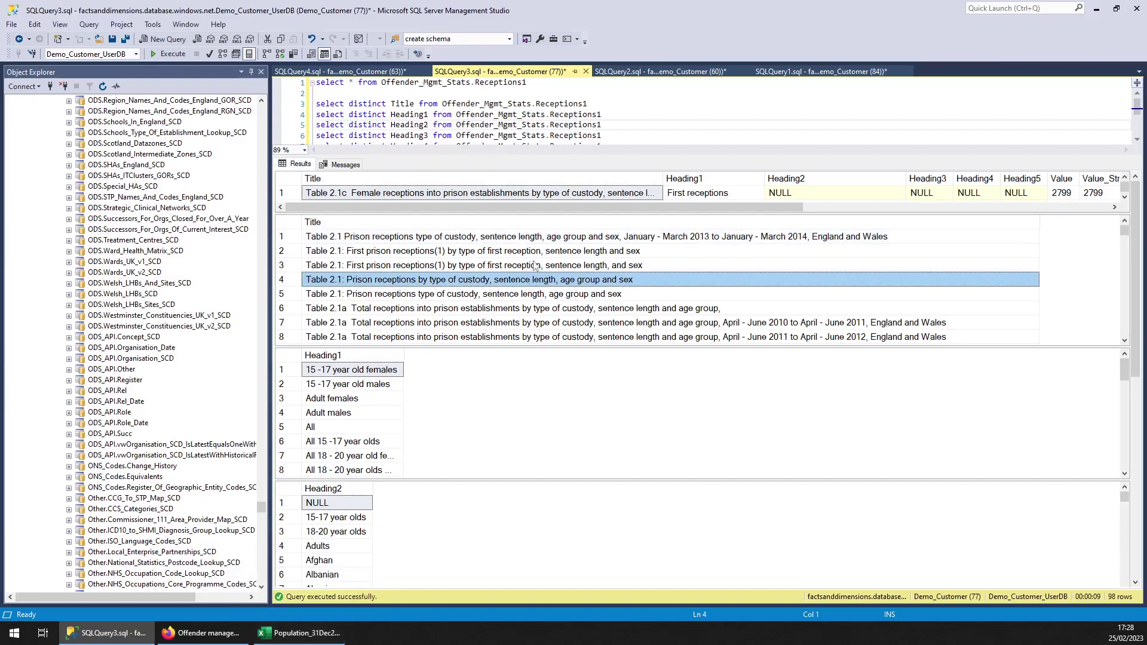
pyautogui.moveTo(1124, 231)
pyautogui.mouseDown()
pyautogui.moveTo(1133, 337)
pyautogui.moveTo(1128, 220)
pyautogui.mouseUp()
pyautogui.click(416, 248)
pyautogui.scroll(-9, 397, 254)
pyautogui.click(399, 267)
pyautogui.scroll(-5, 432, 309)
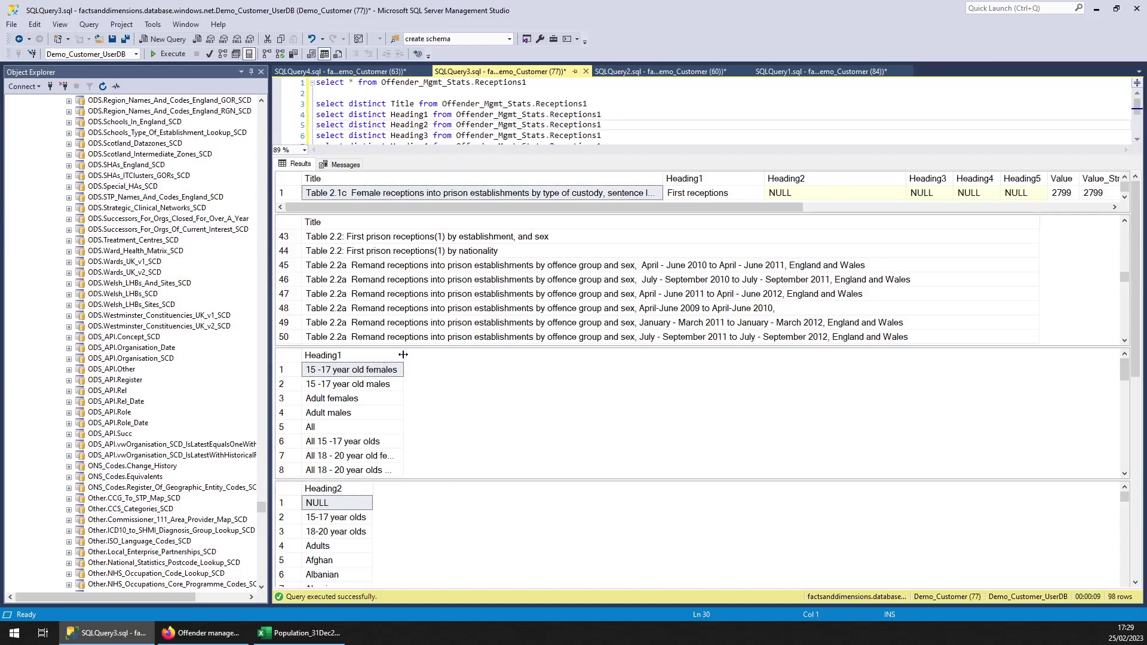
# - Widen the distinct Heading1 column of the Receptions1 results and look through its values to the end of the list
pyautogui.moveTo(403, 355); pyautogui.dragTo(488, 355)
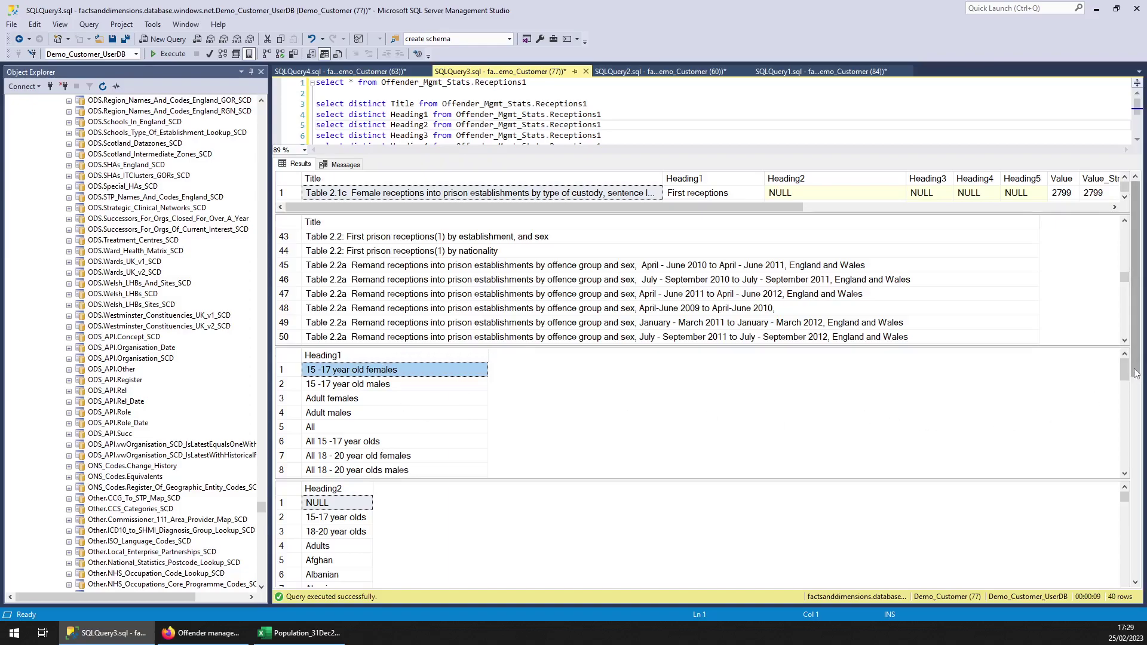
pyautogui.moveTo(1124, 373); pyautogui.dragTo(1126, 466)
# - Compare Heading3's "12 months to less than 4 years" with Heading4's "12 months or more", and highlight the Table 2.2 title by establishment and sex
pyautogui.scroll(-5, 538, 269)
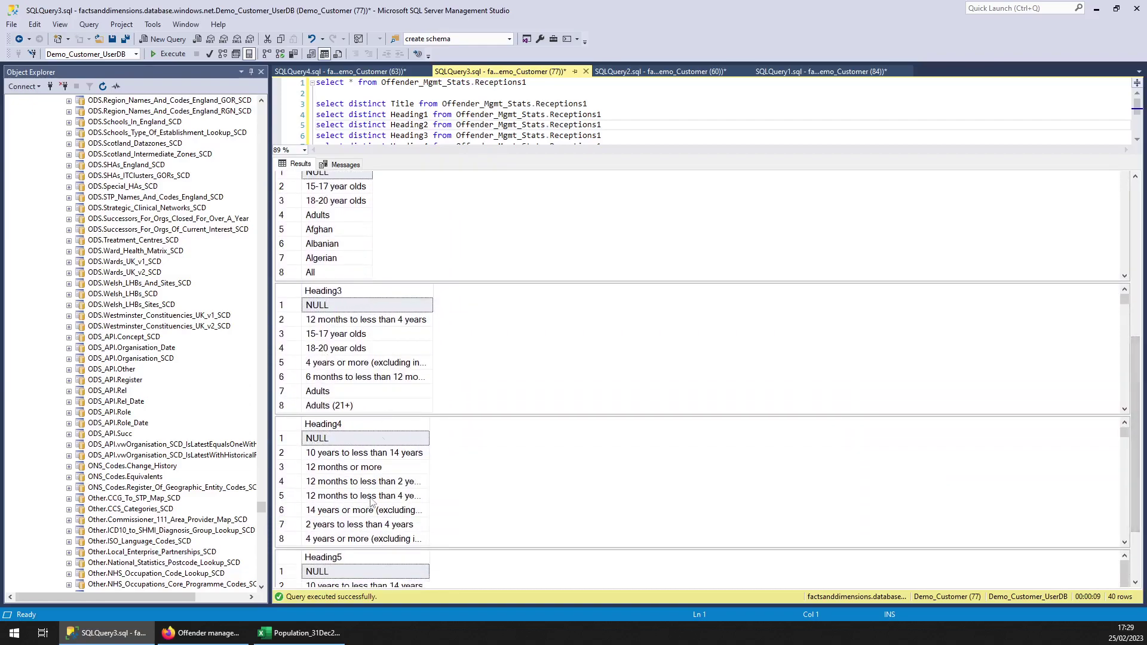
pyautogui.click(344, 321)
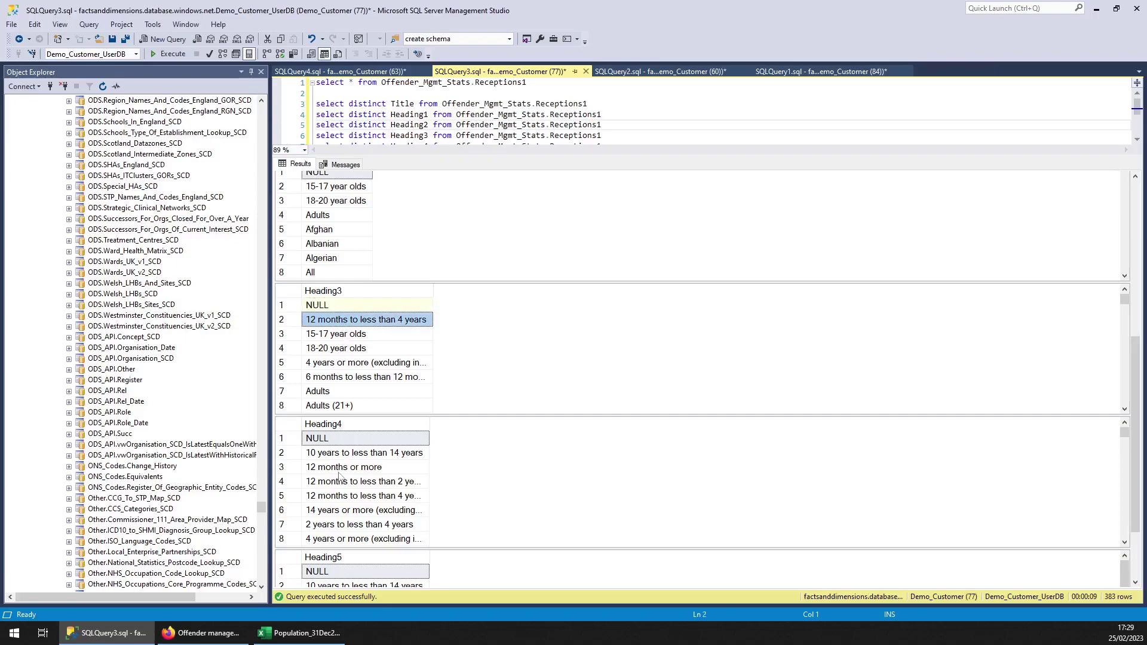
pyautogui.click(339, 468)
pyautogui.click(338, 322)
pyautogui.click(341, 470)
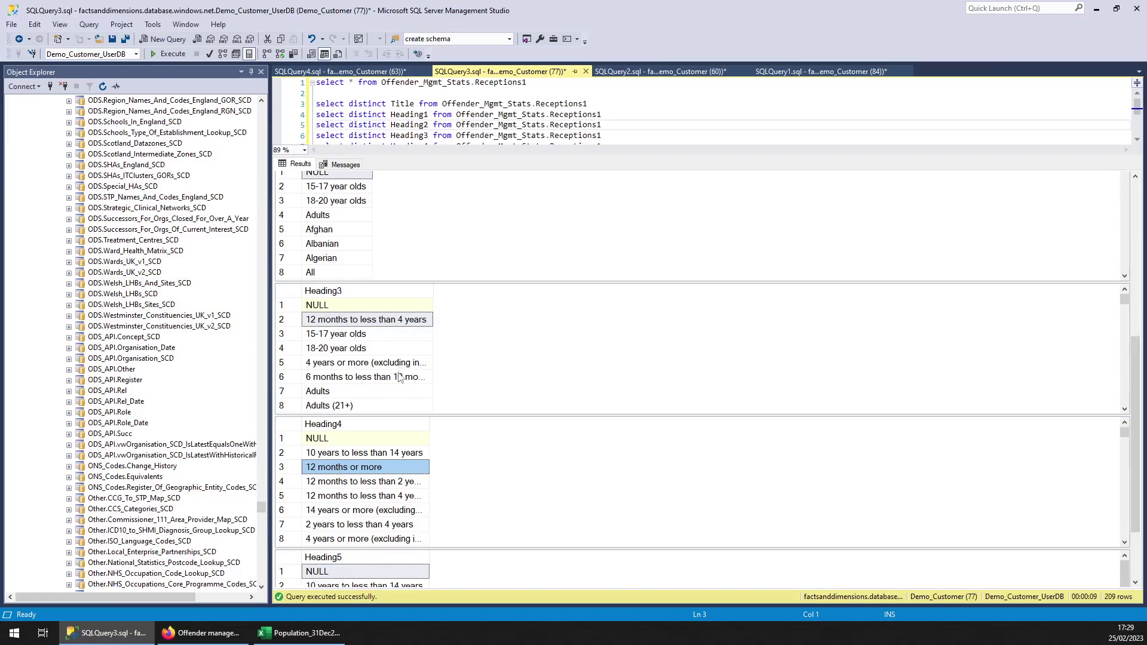
pyautogui.scroll(5, 1138, 217)
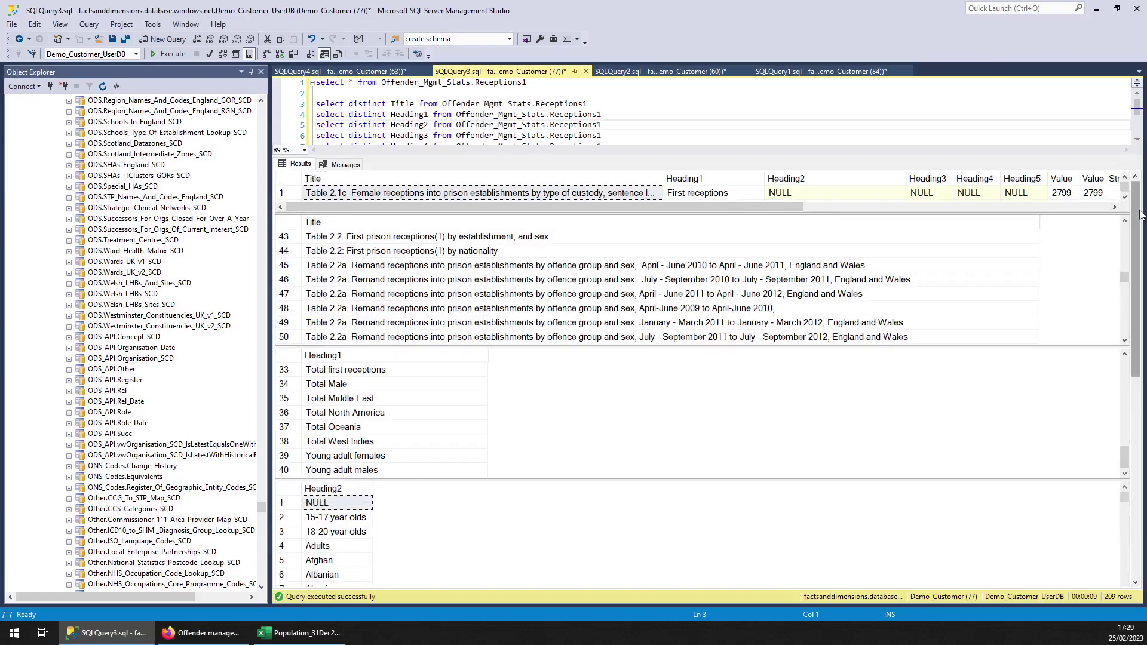
pyautogui.click(494, 239)
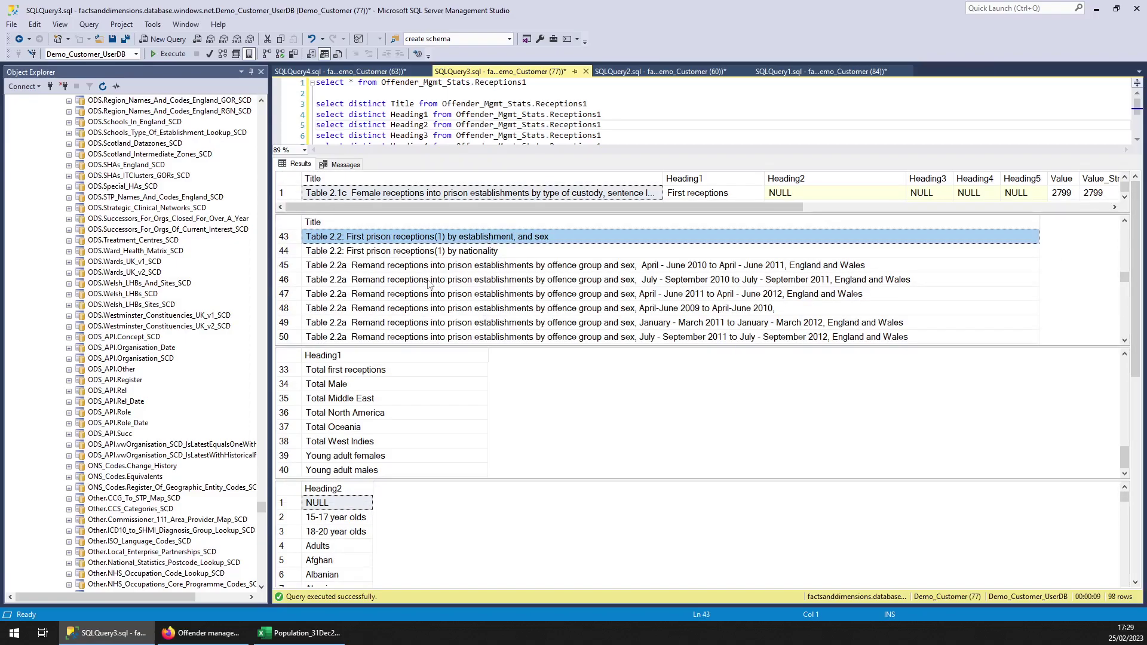
# - Show the Releases1 query results, shrink the full-table grid to two rows and bring its Value and Effective_Snapshot_Date columns into view
pyautogui.click(337, 72)
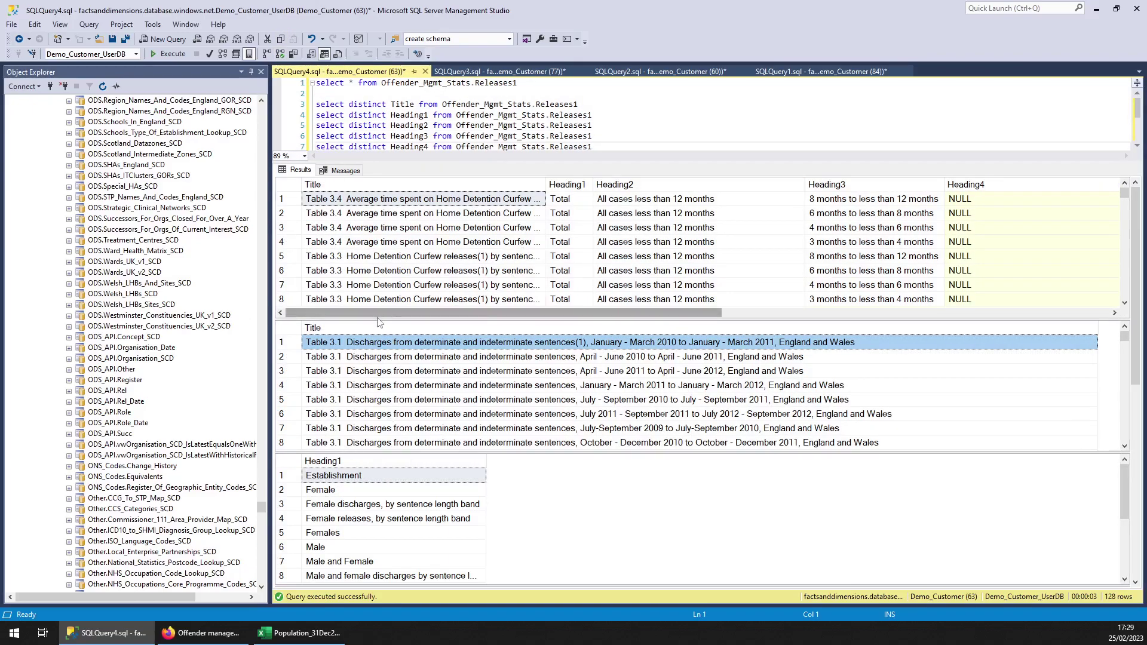
pyautogui.moveTo(381, 318); pyautogui.dragTo(396, 231)
pyautogui.moveTo(554, 226); pyautogui.dragTo(864, 237)
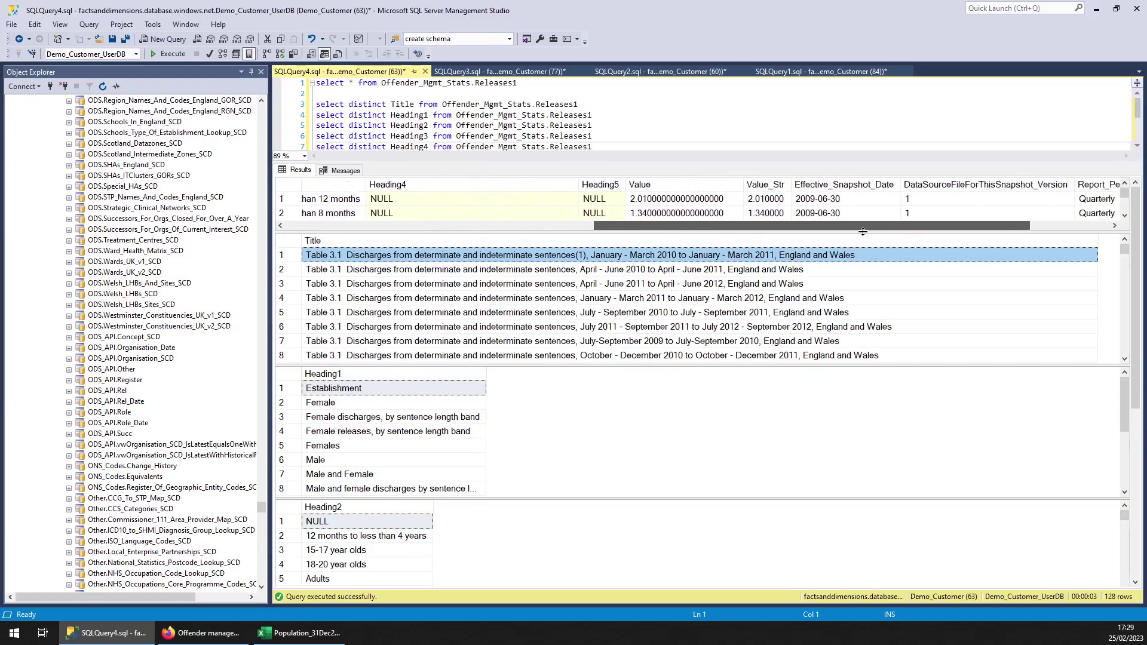
# - Look through the distinct Releases1 table titles from Table 3.1 to the final Table 3.7 entry
pyautogui.click(511, 269)
pyautogui.scroll(-10, 566, 301)
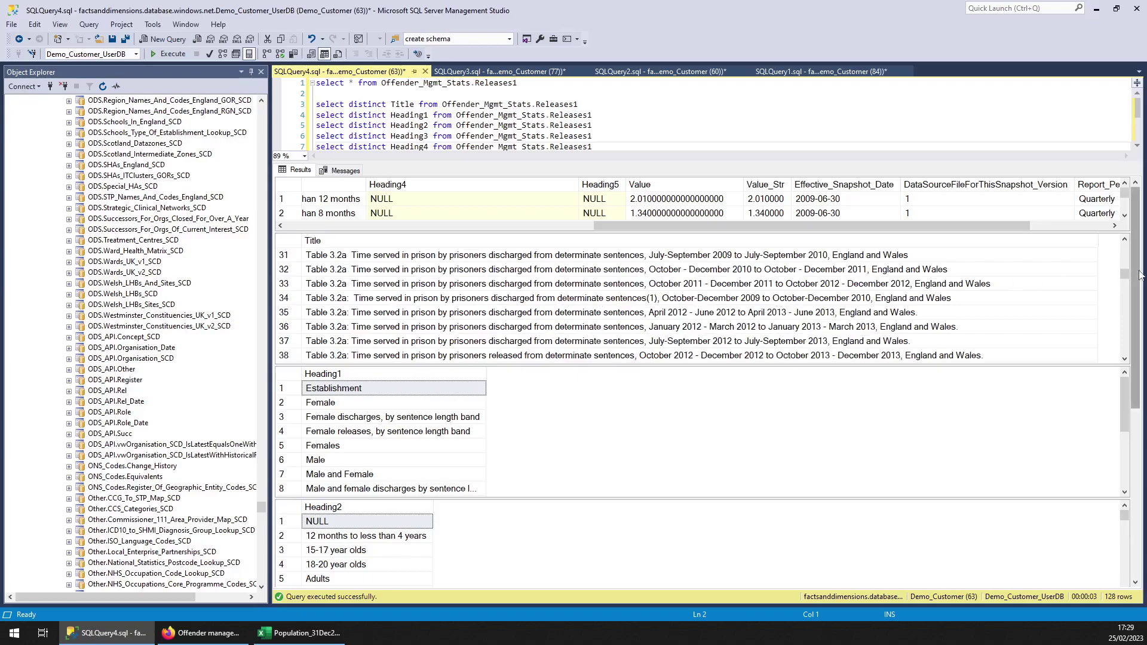
pyautogui.moveTo(1125, 277); pyautogui.dragTo(1125, 292)
pyautogui.moveTo(1127, 304); pyautogui.dragTo(1135, 356)
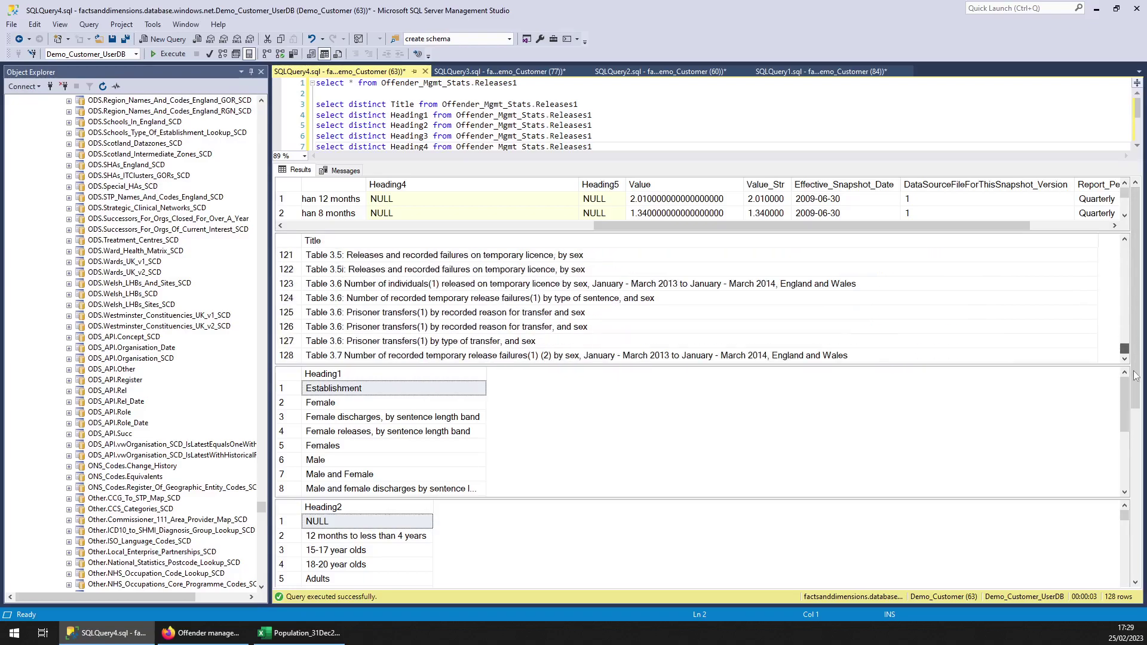
# - Widen the distinct Heading1 and Heading3 columns of the Releases1 results to show their full values, looking through the Heading1 list
pyautogui.doubleClick(487, 374)
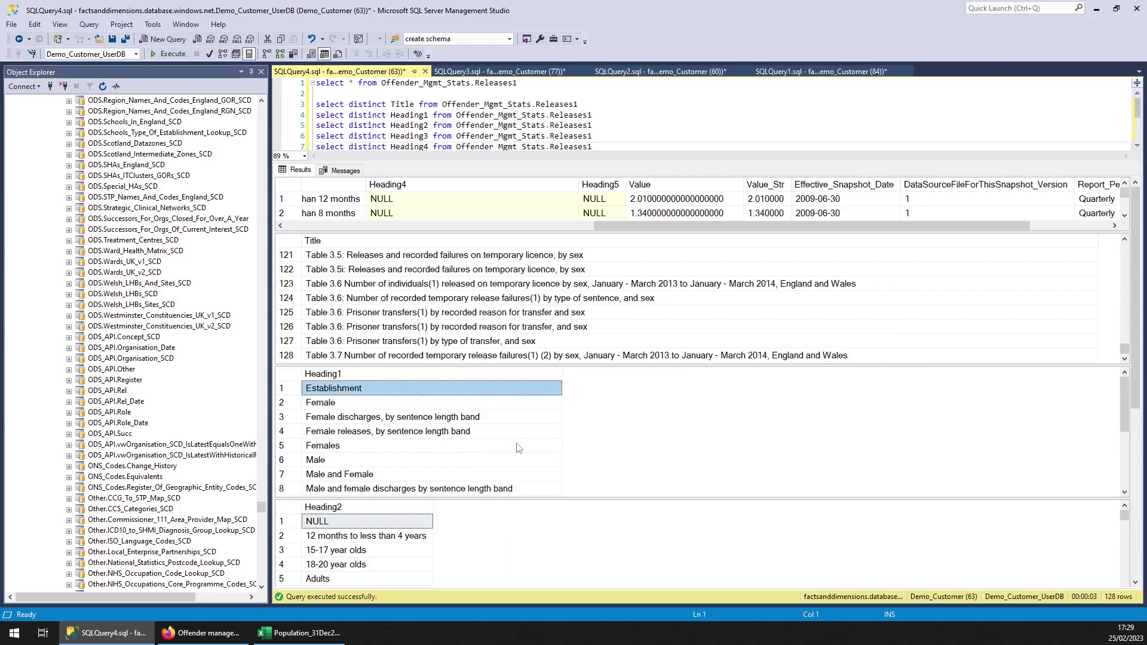
pyautogui.scroll(-3, 1079, 412)
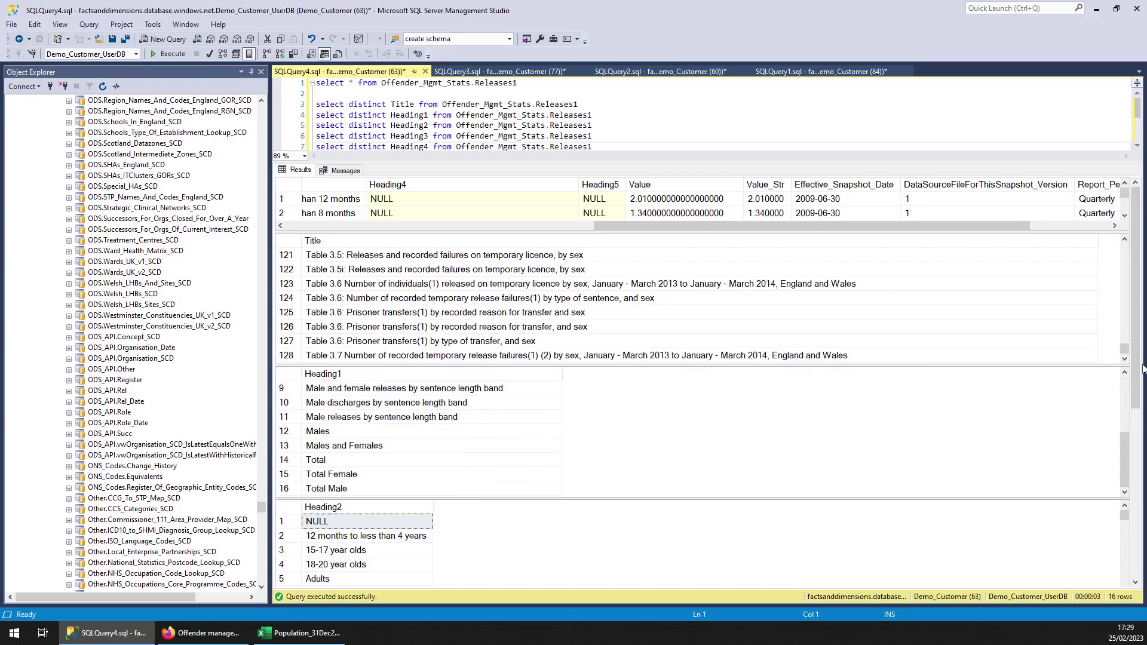
pyautogui.scroll(-5, 1134, 368)
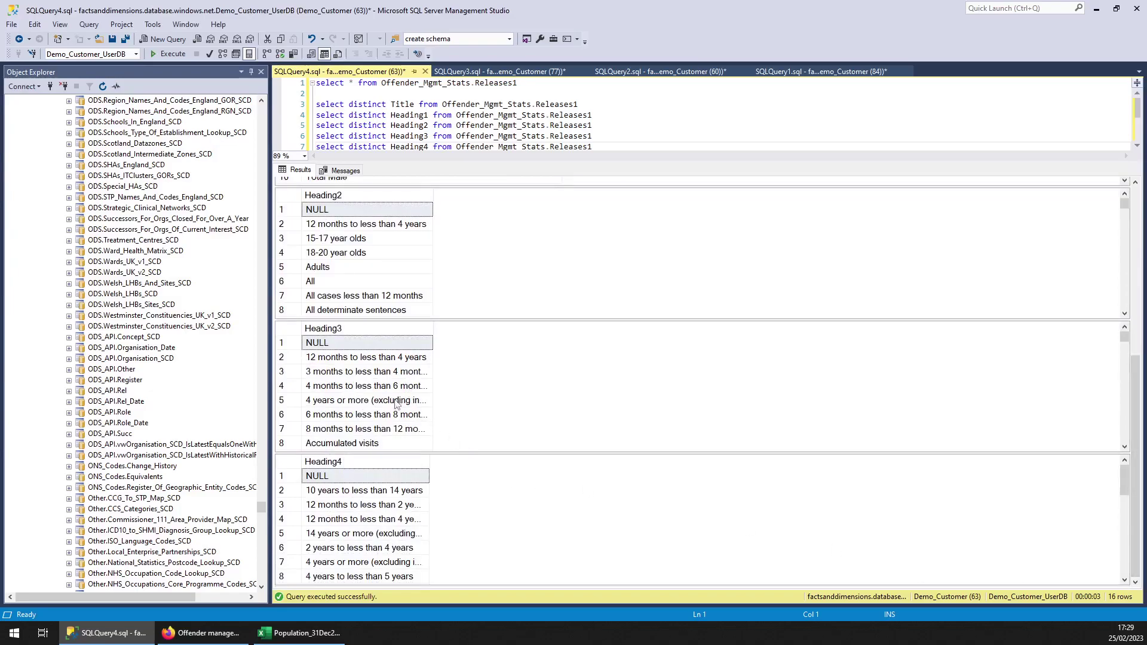
pyautogui.doubleClick(431, 329)
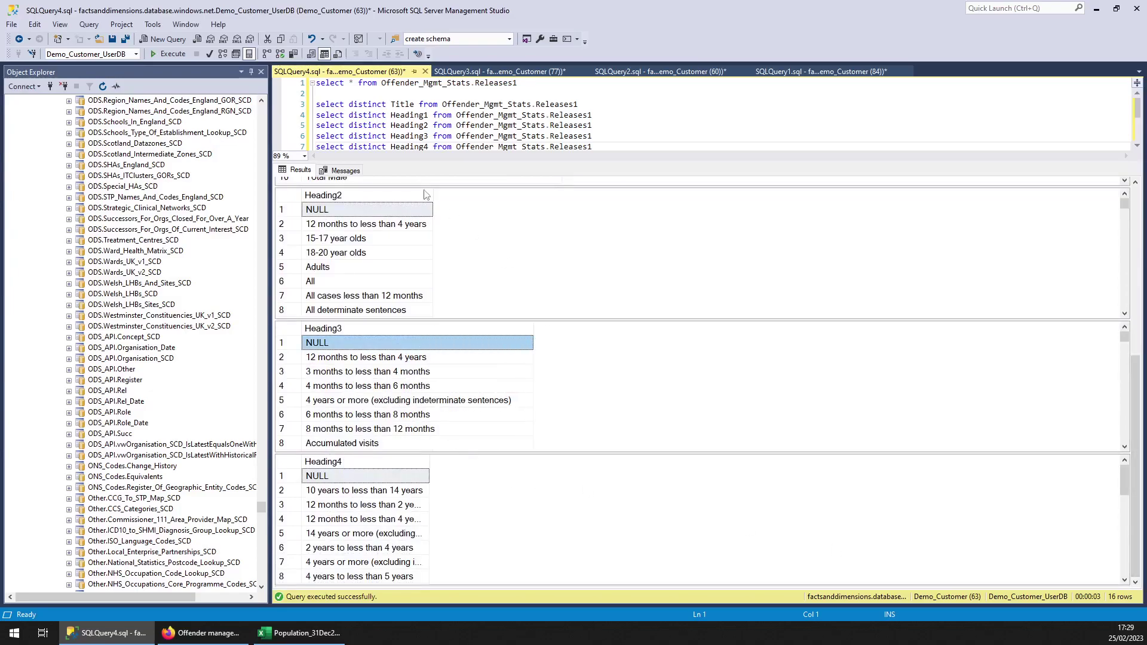